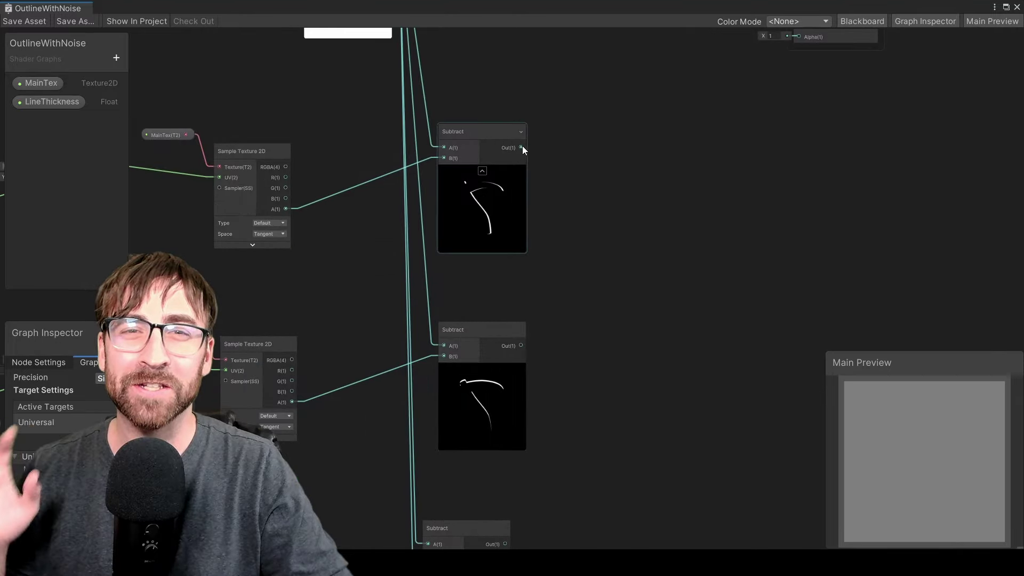
# - Sum the two Subtract outputs through a chain of Add nodes
pyautogui.moveTo(522, 148); pyautogui.dragTo(583, 248)
pyautogui.write('add')
pyautogui.press('Return')
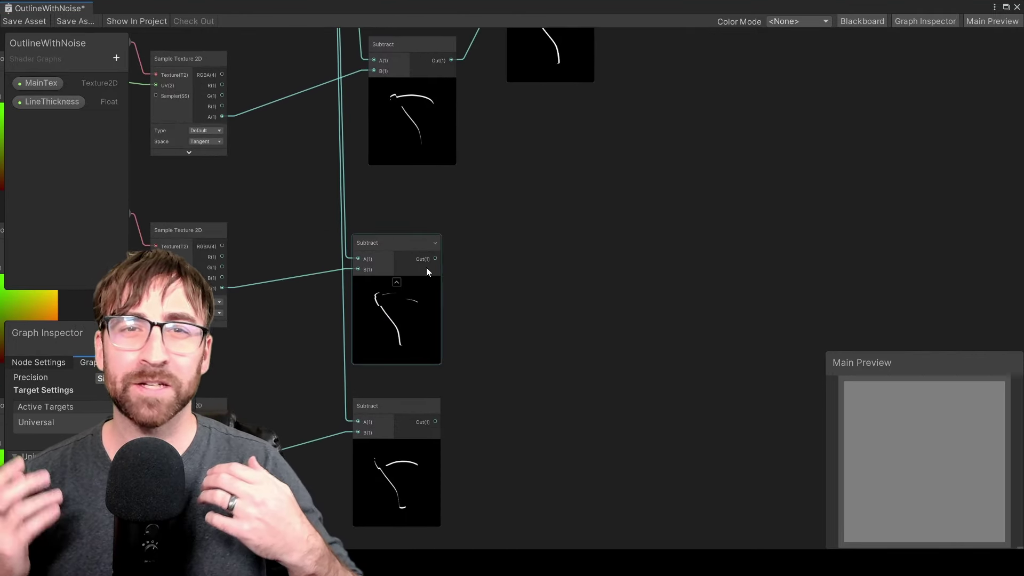
pyautogui.moveTo(435, 259); pyautogui.dragTo(499, 317)
pyautogui.write('add')
pyautogui.press('Return')
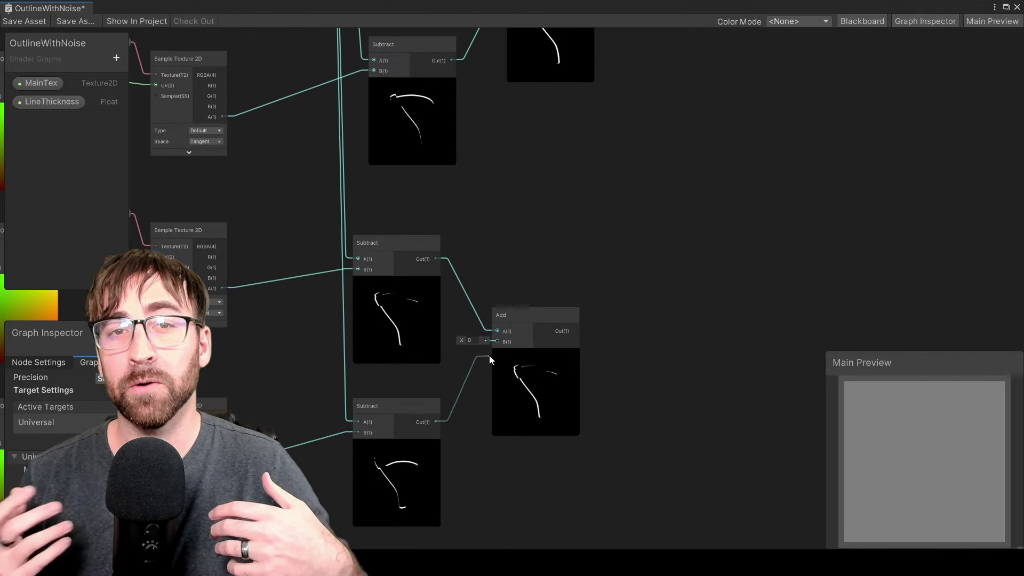
pyautogui.moveTo(435, 422); pyautogui.dragTo(497, 342)
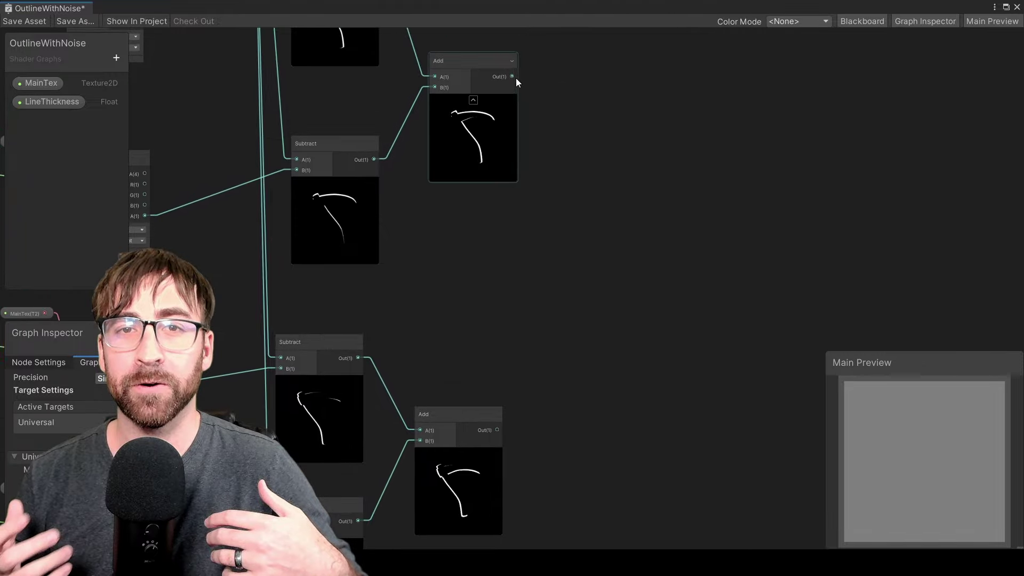
pyautogui.press('space')
pyautogui.write('add')
pyautogui.press('Return')
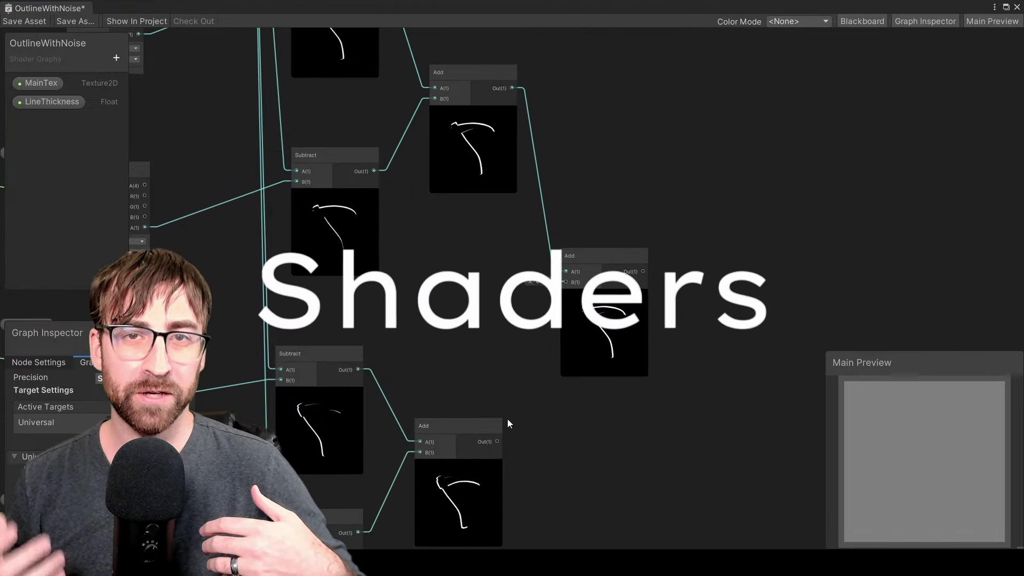
pyautogui.moveTo(497, 442); pyautogui.dragTo(566, 282)
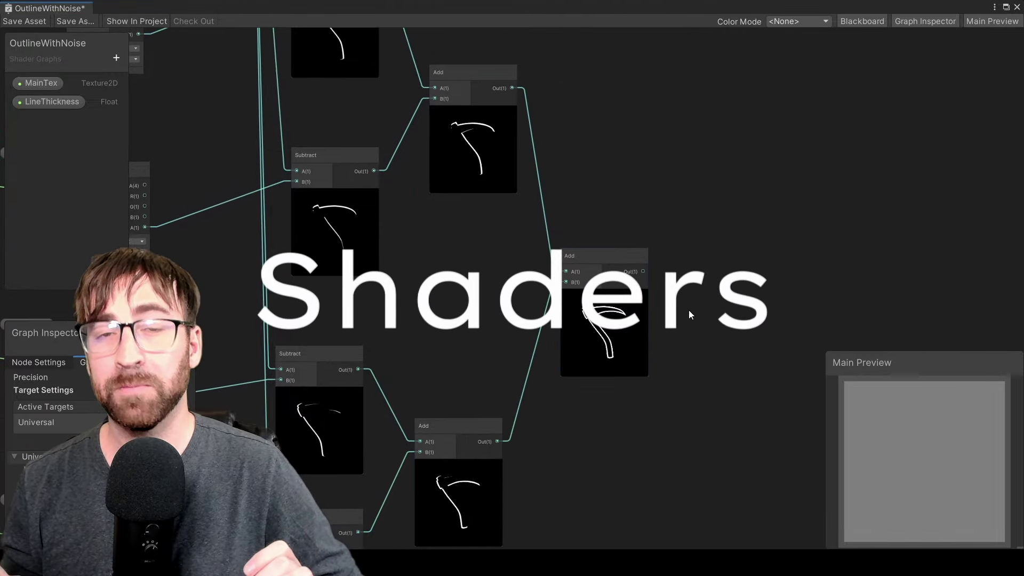
# - Feed the final Add into a Multiply node to double the outline
pyautogui.scroll(3, 688, 310)
pyautogui.moveTo(690, 284); pyautogui.dragTo(578, 234, button='middle')
pyautogui.moveTo(488, 203); pyautogui.dragTo(692, 180)
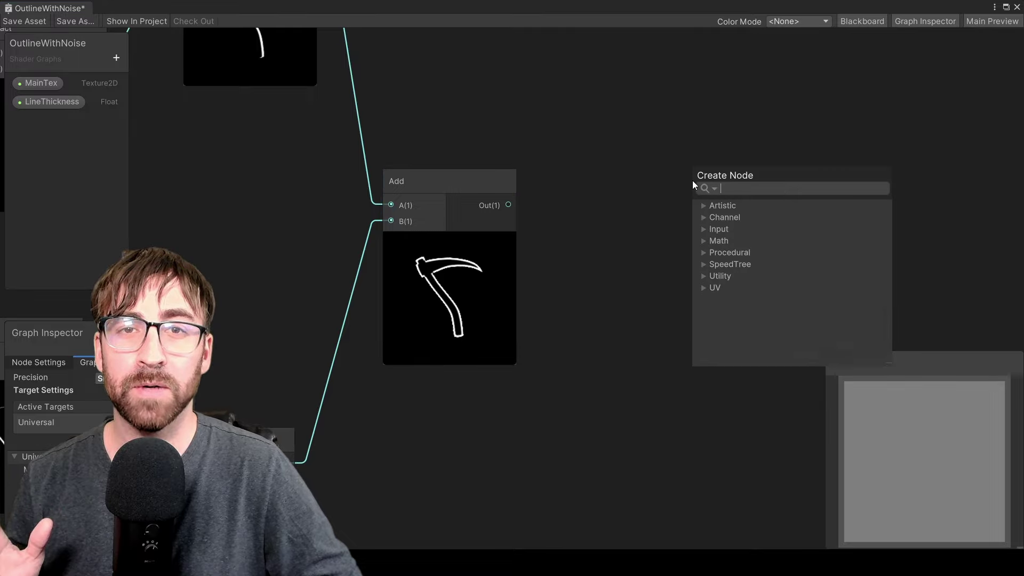
pyautogui.write('multiply')
pyautogui.press('Return')
# - Create a Gradient Noise node, removing an accidentally added Gradient node
pyautogui.press('space')
pyautogui.write('grad')
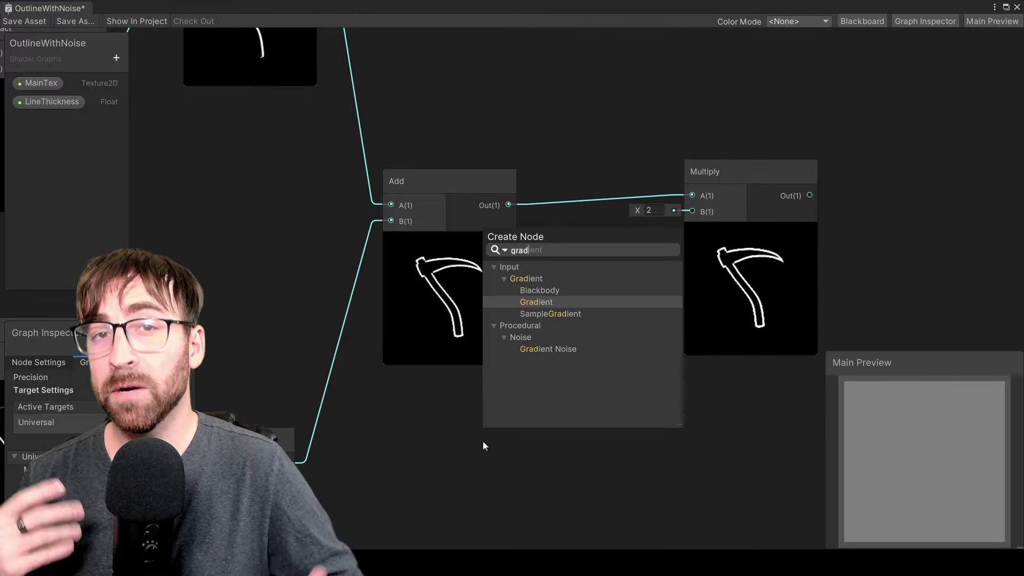
pyautogui.press('Return')
pyautogui.press('Delete')
pyautogui.press('space')
pyautogui.write('gra')
pyautogui.press('Down')
pyautogui.press('Down')
pyautogui.press('Down')
pyautogui.press('Down')
pyautogui.press('Return')
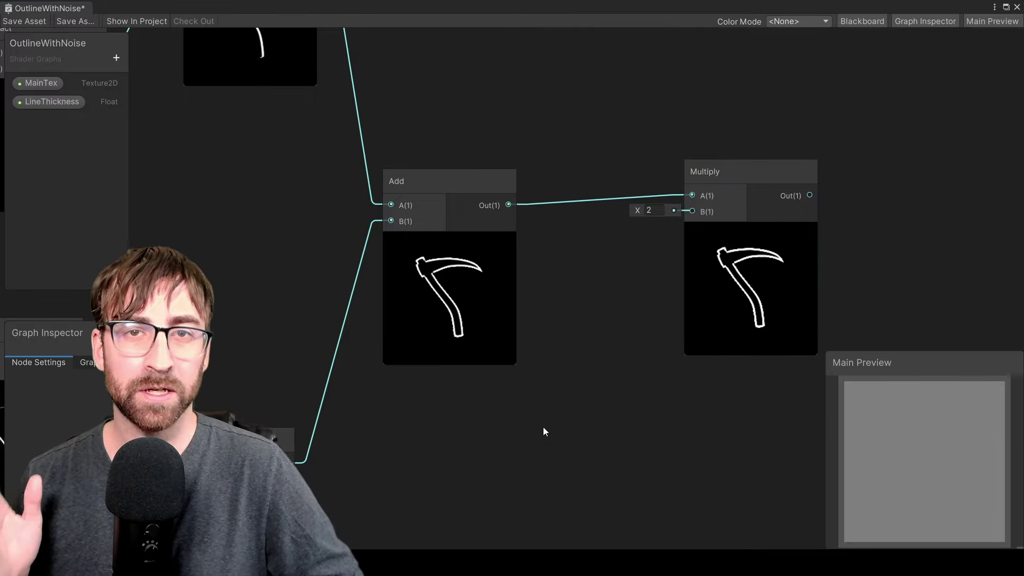
pyautogui.moveTo(504, 421); pyautogui.dragTo(413, 402)
pyautogui.moveTo(549, 382); pyautogui.dragTo(501, 335, button='middle')
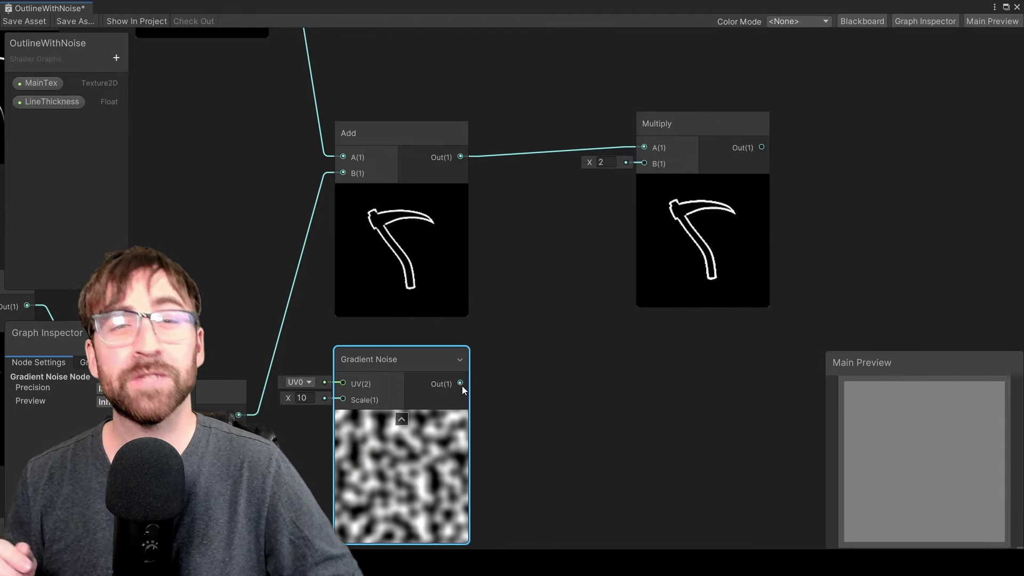
# - Threshold the Gradient Noise with a Step node whose In is 0.5
pyautogui.write('step')
pyautogui.moveTo(461, 384); pyautogui.dragTo(515, 369)
pyautogui.press('Return')
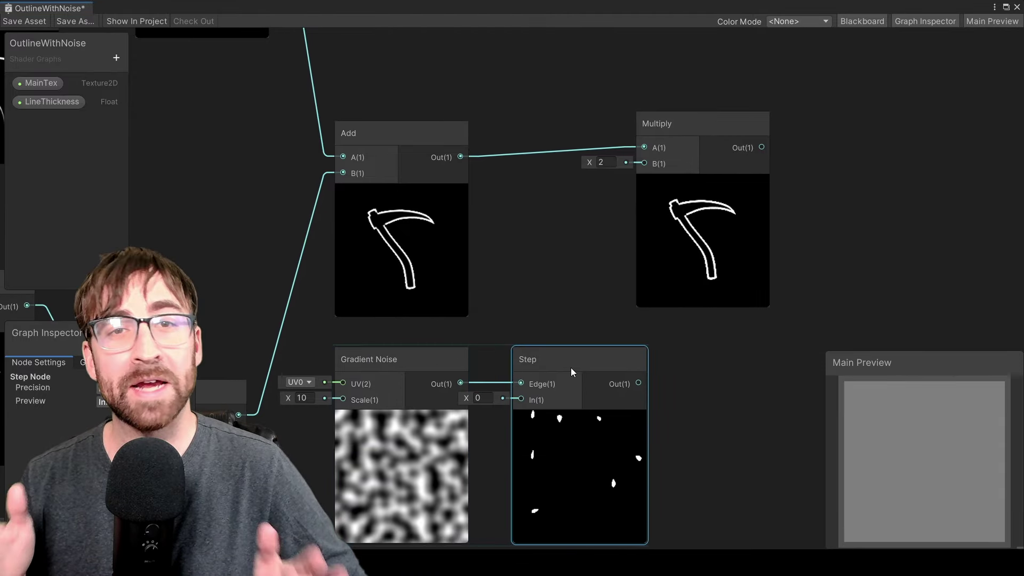
pyautogui.click(482, 398)
pyautogui.write('0.5')
pyautogui.moveTo(741, 539); pyautogui.dragTo(665, 289)
# - Add a Tiling And Offset node driving the Gradient Noise UV
pyautogui.press('space')
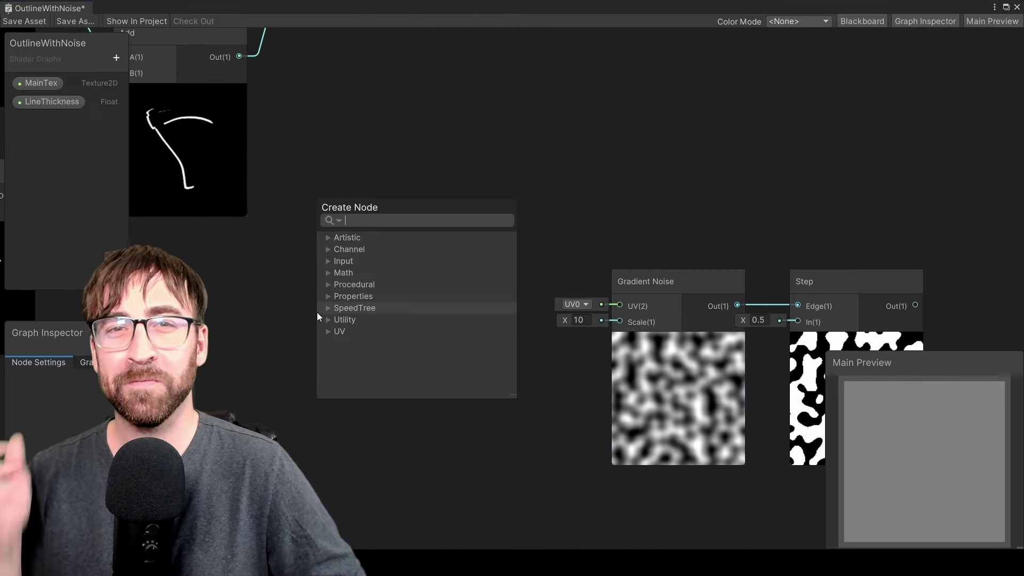
pyautogui.write('tiling')
pyautogui.press('Return')
pyautogui.moveTo(373, 334); pyautogui.dragTo(426, 283)
pyautogui.moveTo(502, 318); pyautogui.dragTo(620, 305)
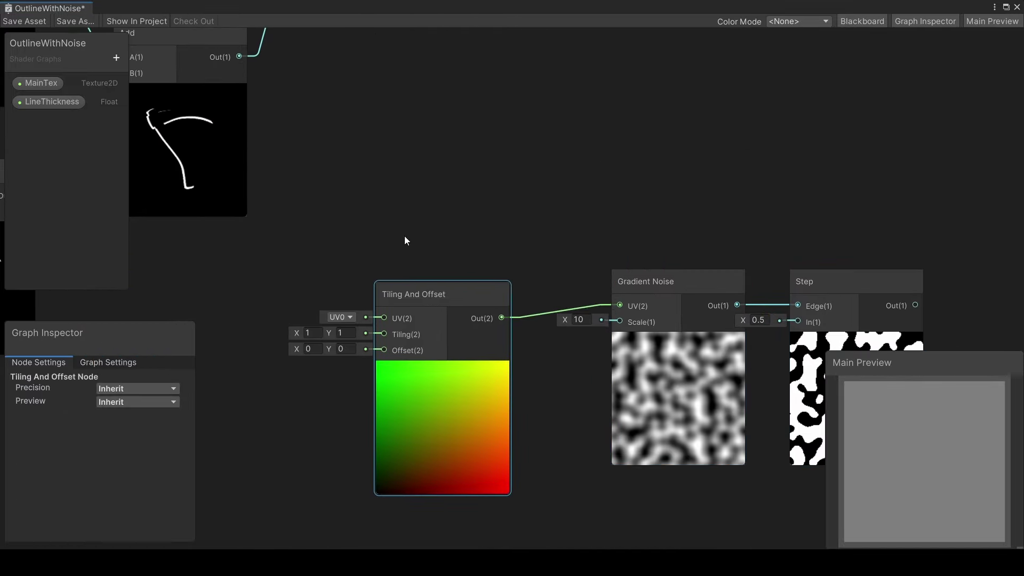
pyautogui.moveTo(142, 396); pyautogui.dragTo(446, 335, button='middle')
# - Add a Time node feeding a Vector 2 for the offset
pyautogui.press('space')
pyautogui.write('time')
pyautogui.press('Return')
pyautogui.click(377, 400)
pyautogui.moveTo(376, 399); pyautogui.dragTo(688, 291)
pyautogui.write('ve')
pyautogui.press('Return')
# - Wire the Step output into the outline Multiply's B input
pyautogui.scroll(-5, 414, 161)
pyautogui.moveTo(415, 162); pyautogui.dragTo(505, 313, button='middle')
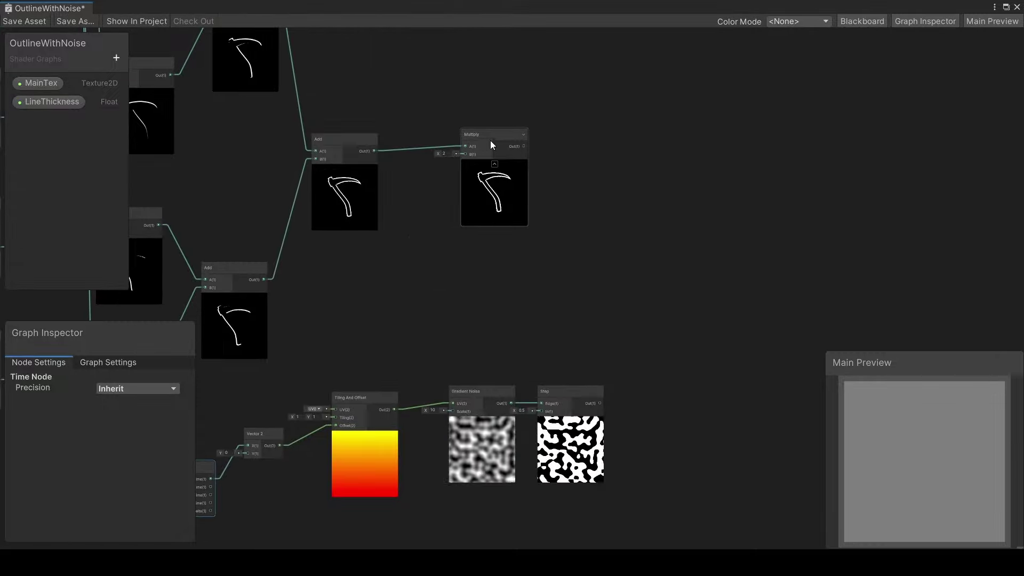
pyautogui.moveTo(489, 140); pyautogui.dragTo(614, 141)
pyautogui.moveTo(600, 404); pyautogui.dragTo(592, 160)
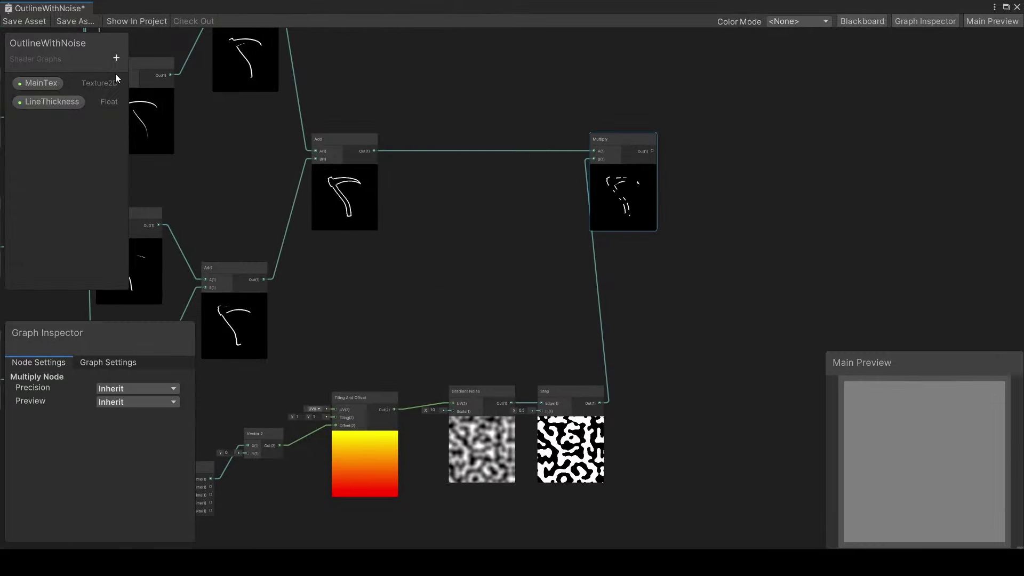
# - Create a ScrollSpeed Float property with default 0.3
pyautogui.click(116, 57)
pyautogui.click(133, 79)
pyautogui.write('ScrollSpeed')
pyautogui.press('Return')
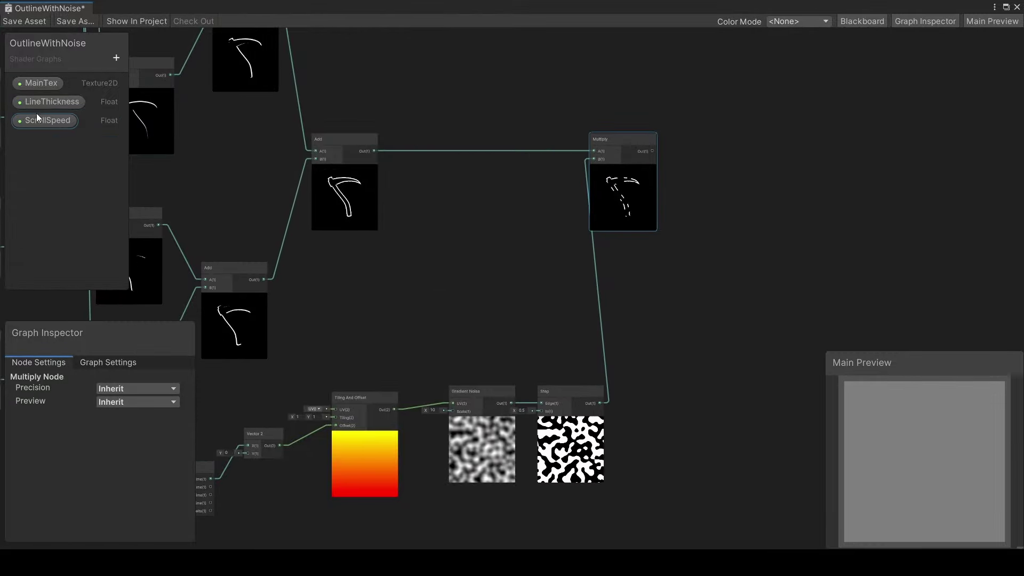
pyautogui.click(37, 118)
pyautogui.click(128, 433)
pyautogui.write('0.3')
# - Multiply Time by ScrollSpeed and feed the result into Vector 2 X
pyautogui.moveTo(240, 417); pyautogui.dragTo(306, 377, button='middle')
pyautogui.scroll(4, 306, 376)
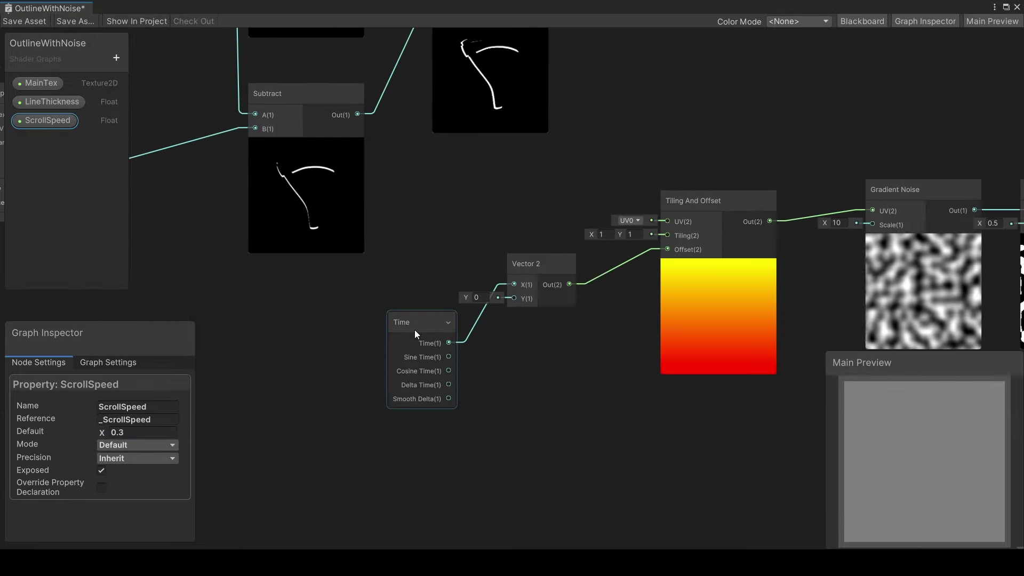
pyautogui.moveTo(415, 330); pyautogui.dragTo(264, 387)
pyautogui.click(336, 404)
pyautogui.press('Delete')
pyautogui.press('space')
pyautogui.write('multiply')
pyautogui.press('Return')
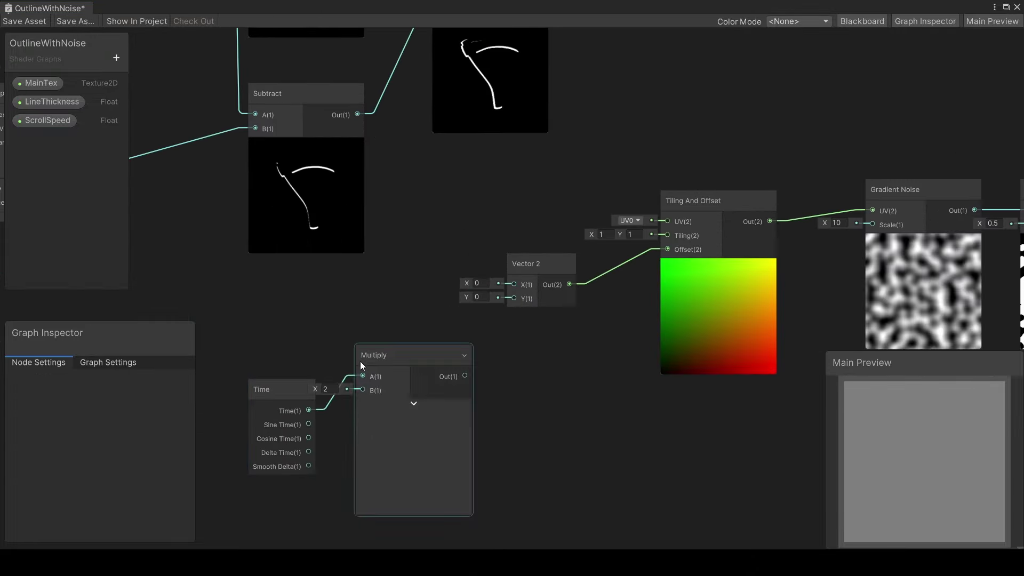
pyautogui.moveTo(52, 120); pyautogui.dragTo(272, 531)
pyautogui.moveTo(326, 533); pyautogui.dragTo(363, 376)
pyautogui.moveTo(464, 376); pyautogui.dragTo(514, 284)
# - Add a Float property named GradientNoiseScale
pyautogui.moveTo(888, 121); pyautogui.dragTo(351, 523, button='middle')
pyautogui.scroll(-2, 451, 258)
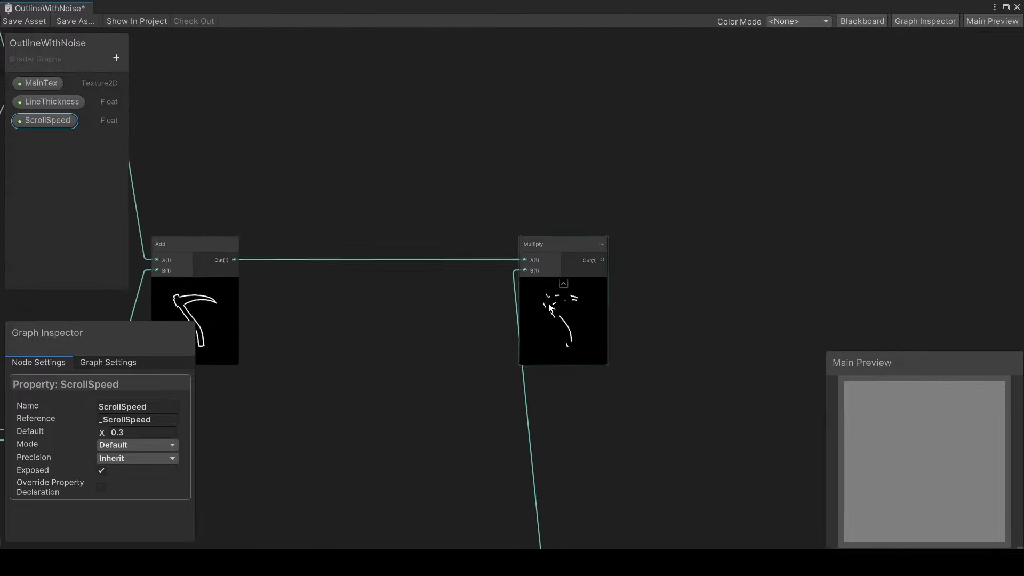
pyautogui.scroll(7, 542, 305)
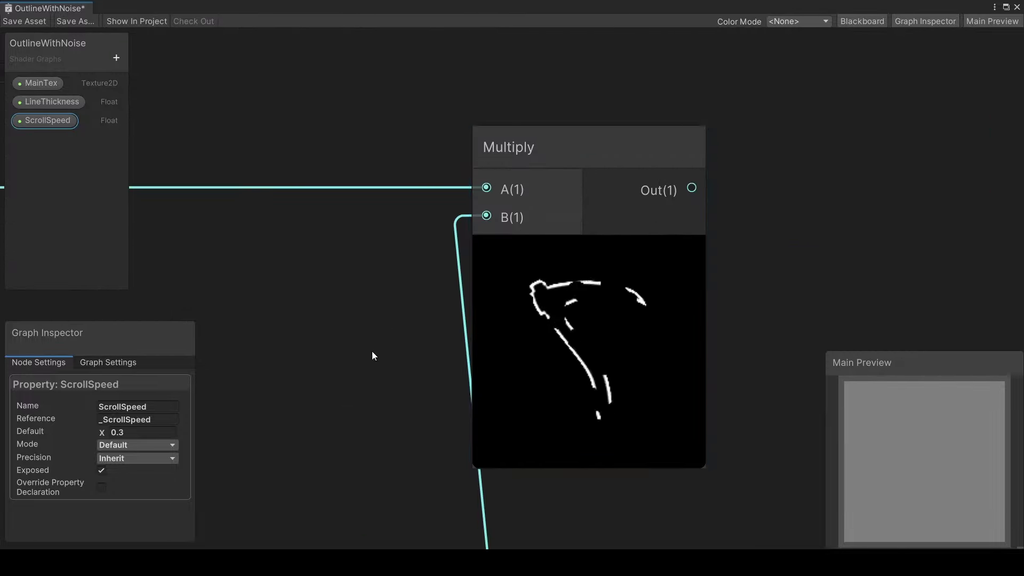
pyautogui.scroll(2, 432, 418)
pyautogui.scroll(-5, 551, 431)
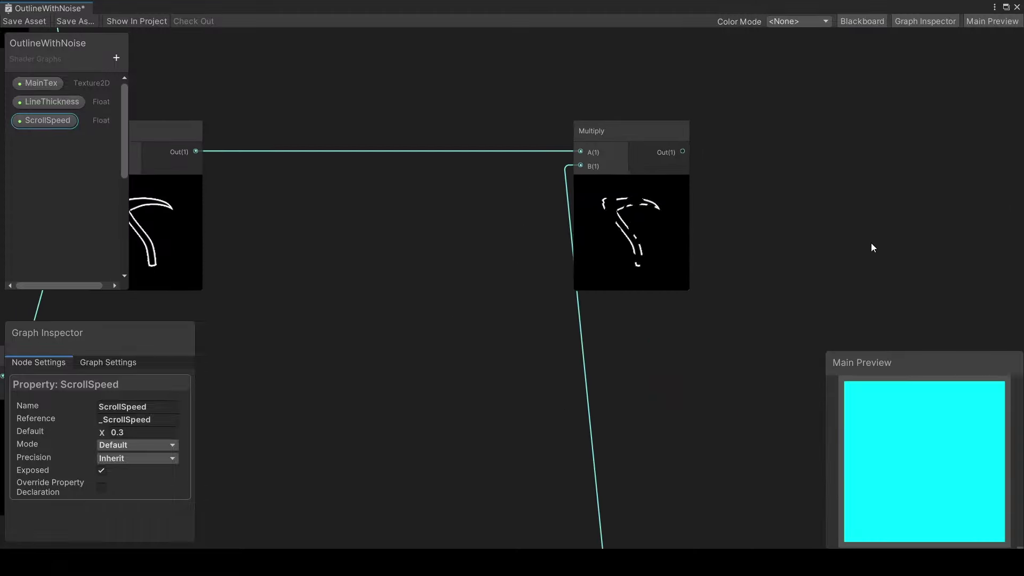
pyautogui.click(116, 57)
pyautogui.click(139, 80)
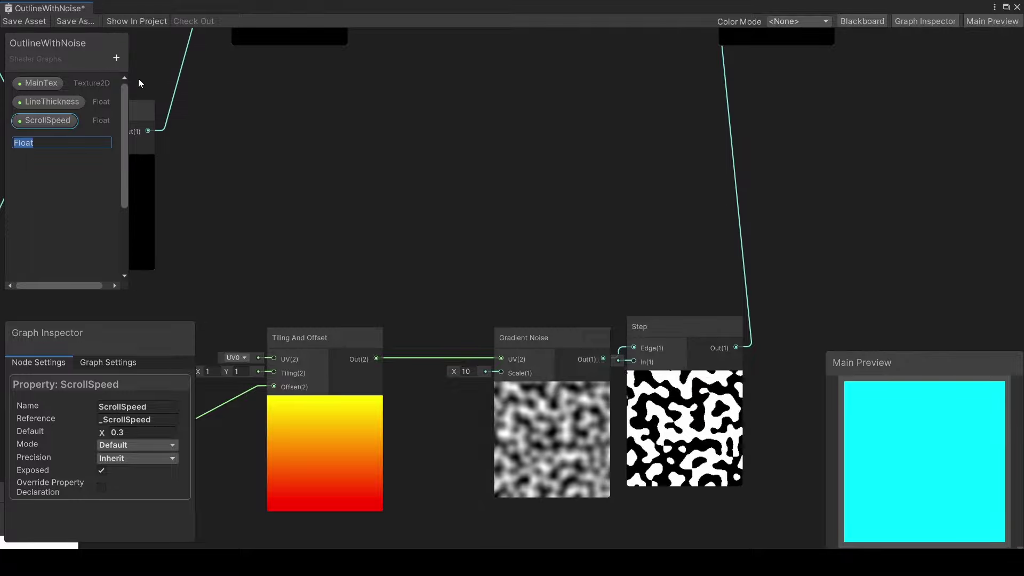
pyautogui.write('GradientNoiseScale')
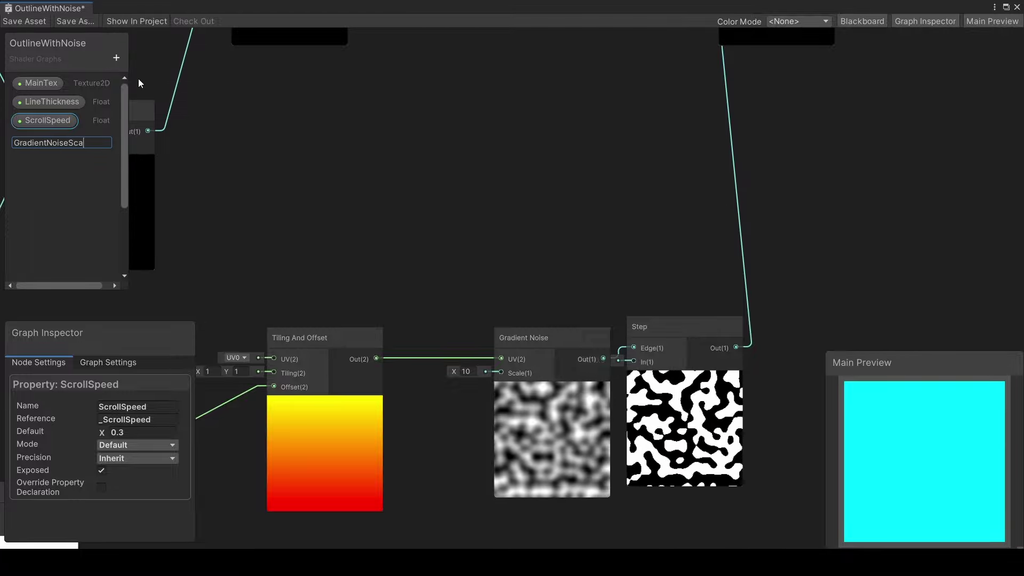
pyautogui.press('Return')
# - Give GradientNoiseScale a default of 75 and wire it into the noise Scale
pyautogui.click(32, 140)
pyautogui.click(128, 432)
pyautogui.write('75')
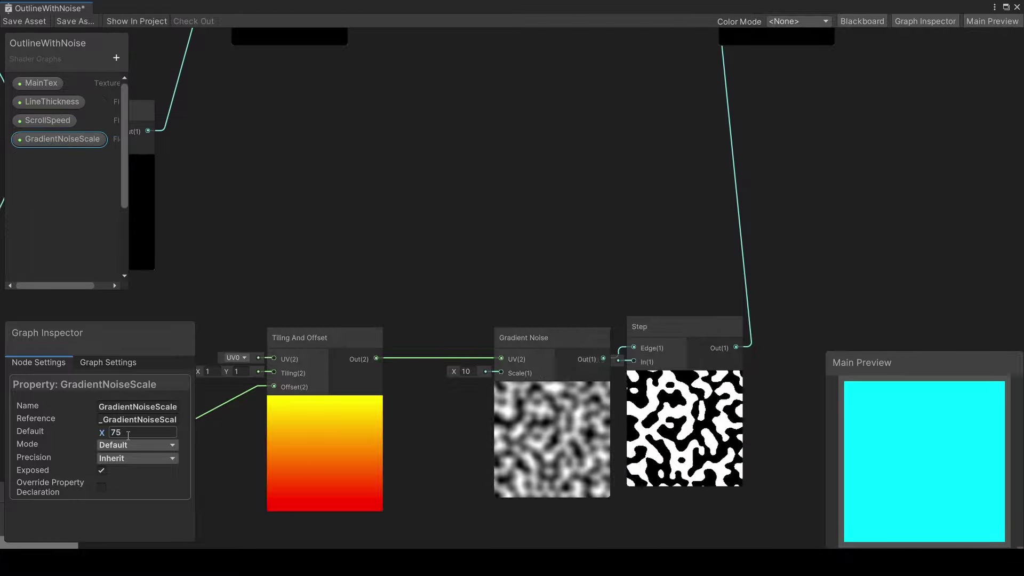
pyautogui.moveTo(58, 139); pyautogui.dragTo(470, 437)
pyautogui.moveTo(462, 437); pyautogui.dragTo(501, 373)
# - Add a second Multiply after the outline Multiply and add a Gradient property
pyautogui.moveTo(497, 381); pyautogui.dragTo(457, 134, button='middle')
pyautogui.press('space')
pyautogui.write('mul')
pyautogui.press('Return')
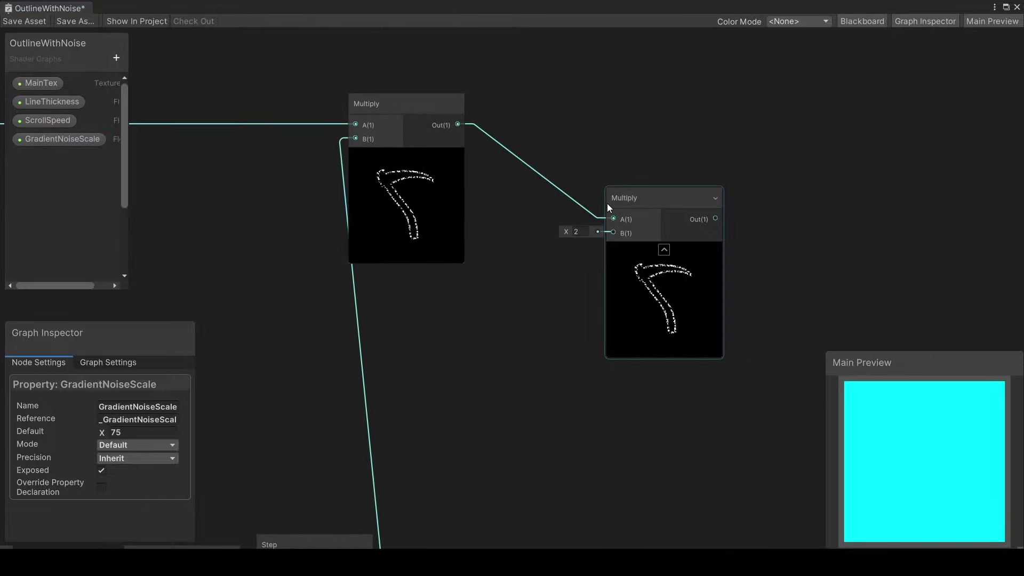
pyautogui.click(117, 58)
pyautogui.click(144, 161)
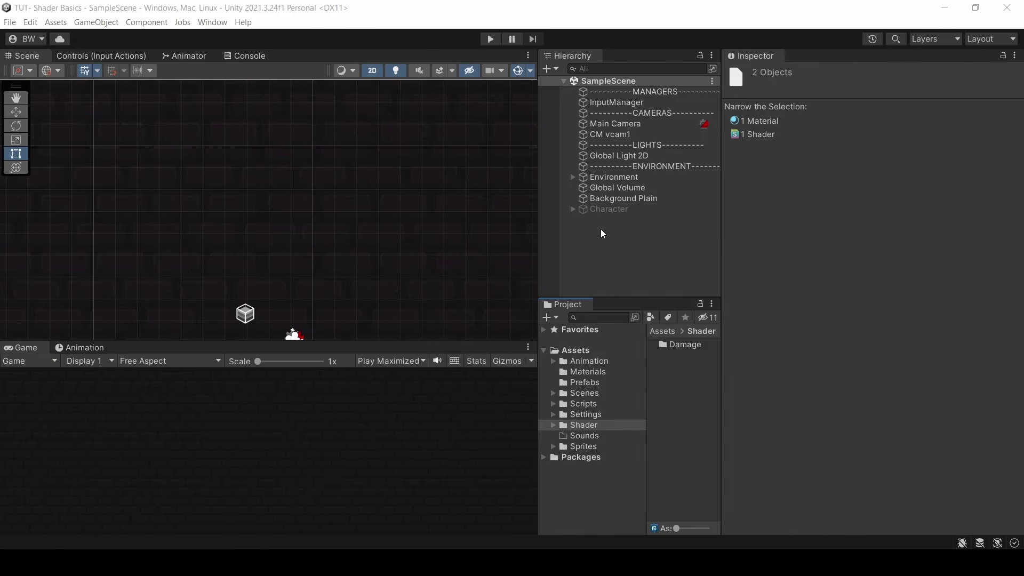
# - Create an empty GameObject in the Hierarchy with its default name
pyautogui.rightClick(602, 233)
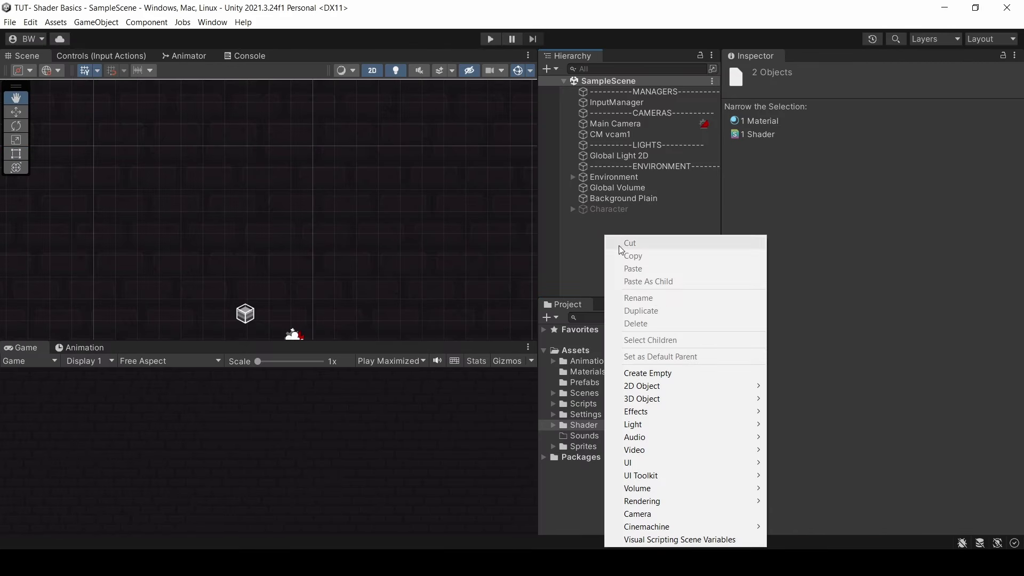
pyautogui.click(654, 373)
pyautogui.press('Return')
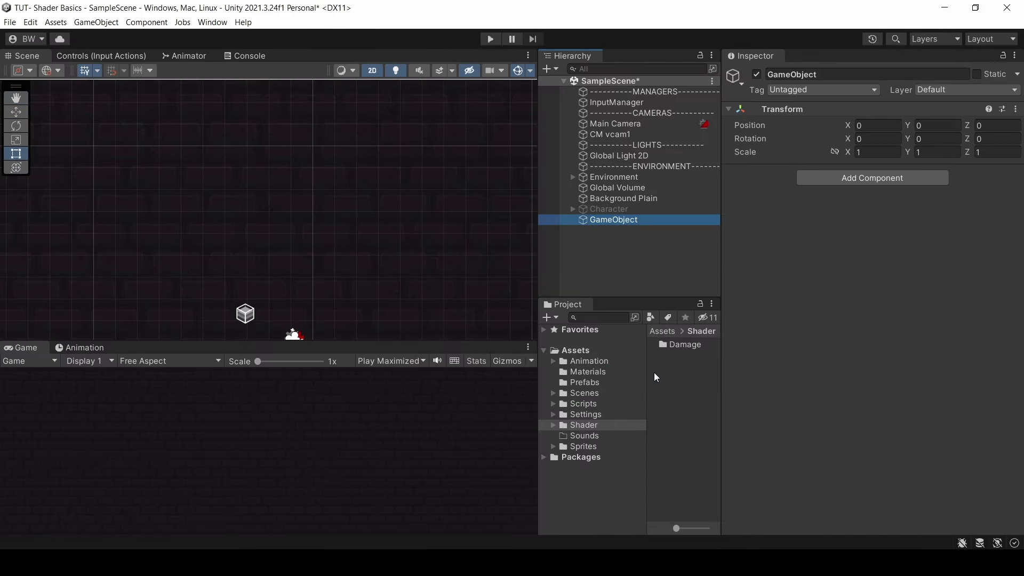
# - Add a Sprite Renderer showing the Circle sprite, then locate the Shader folder
pyautogui.click(837, 182)
pyautogui.press('Down')
pyautogui.press('Down')
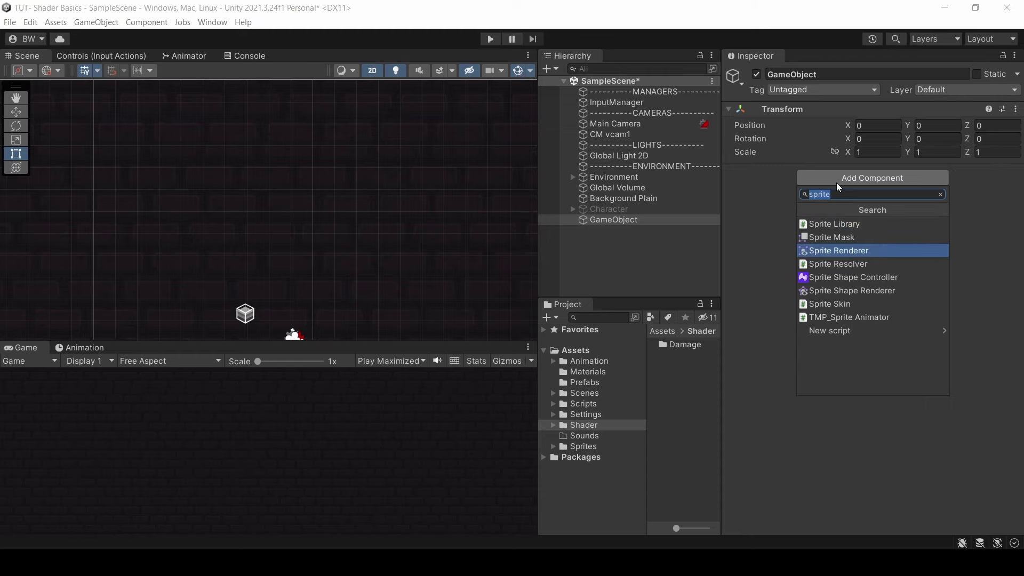
pyautogui.press('Return')
pyautogui.click(1016, 189)
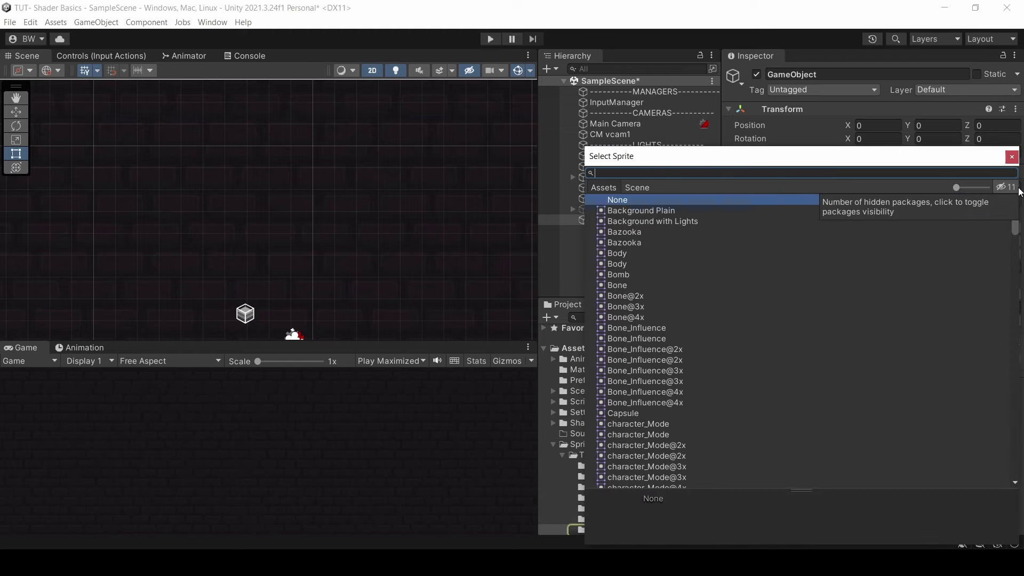
pyautogui.write('circle')
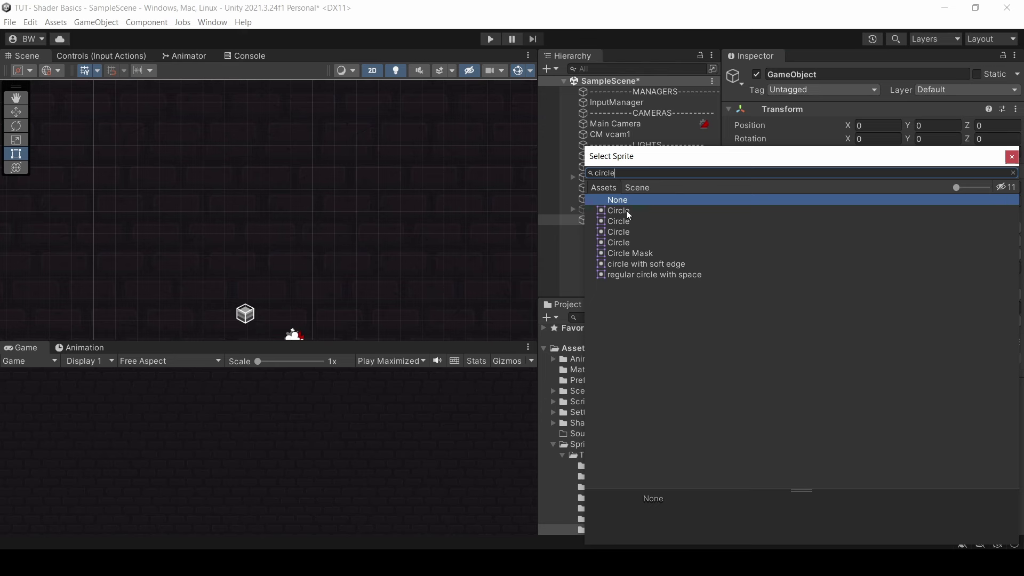
pyautogui.doubleClick(627, 213)
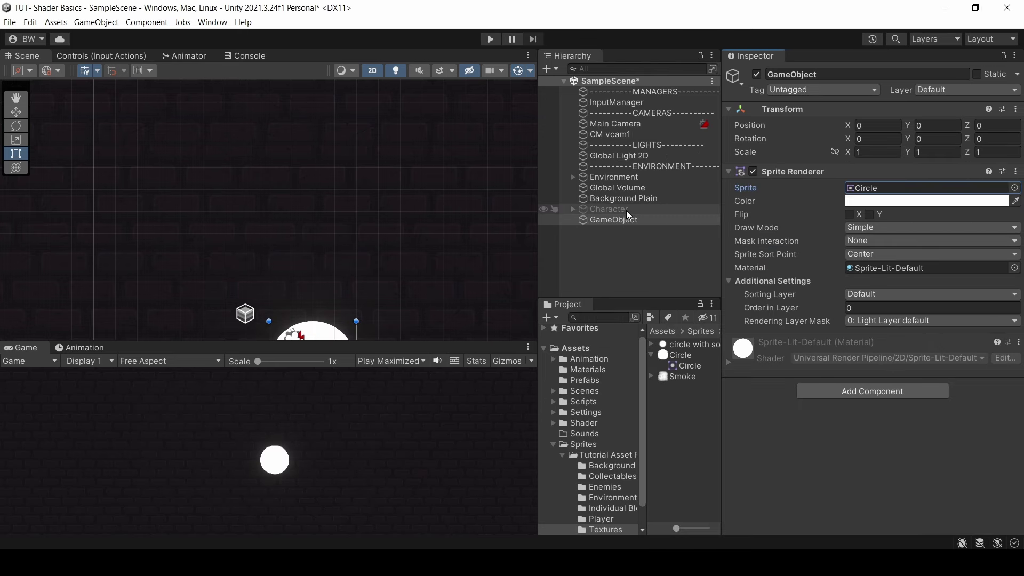
pyautogui.click(895, 267)
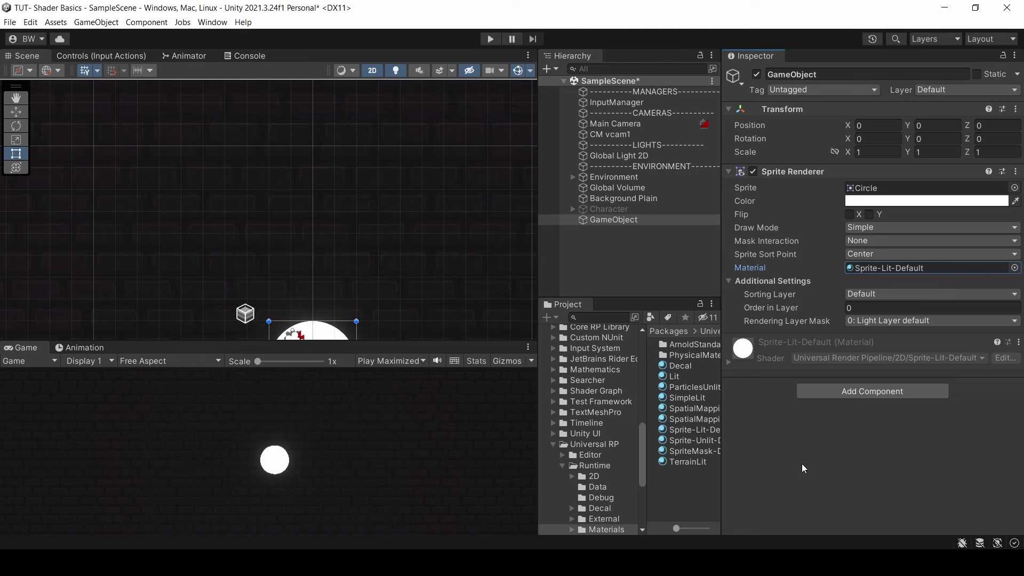
pyautogui.scroll(10, 606, 438)
# - In the Shader folder, create a URP Sprite Lit Shader Graph asset named LitSprite
pyautogui.click(593, 427)
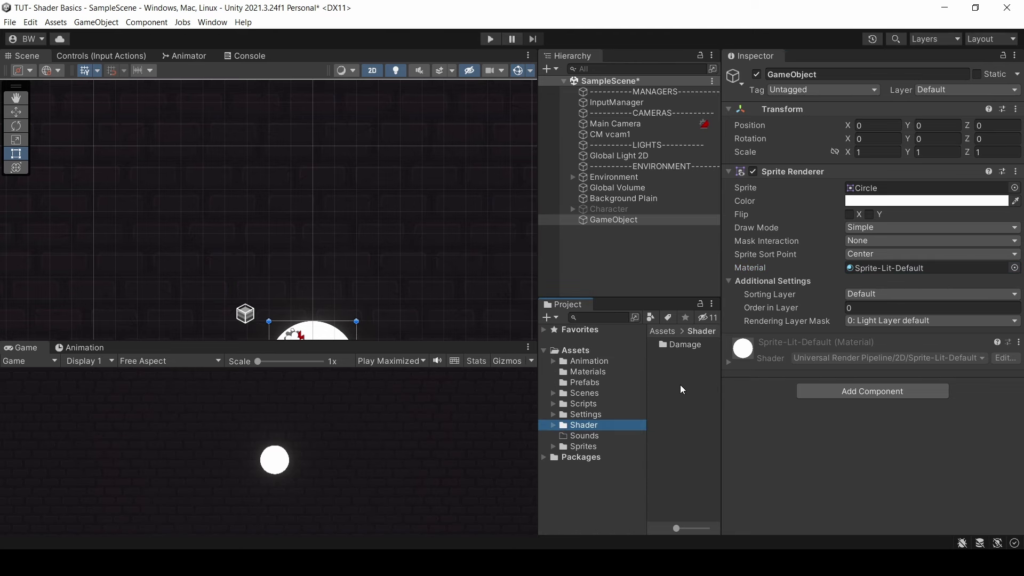
pyautogui.rightClick(680, 386)
pyautogui.moveTo(711, 87)
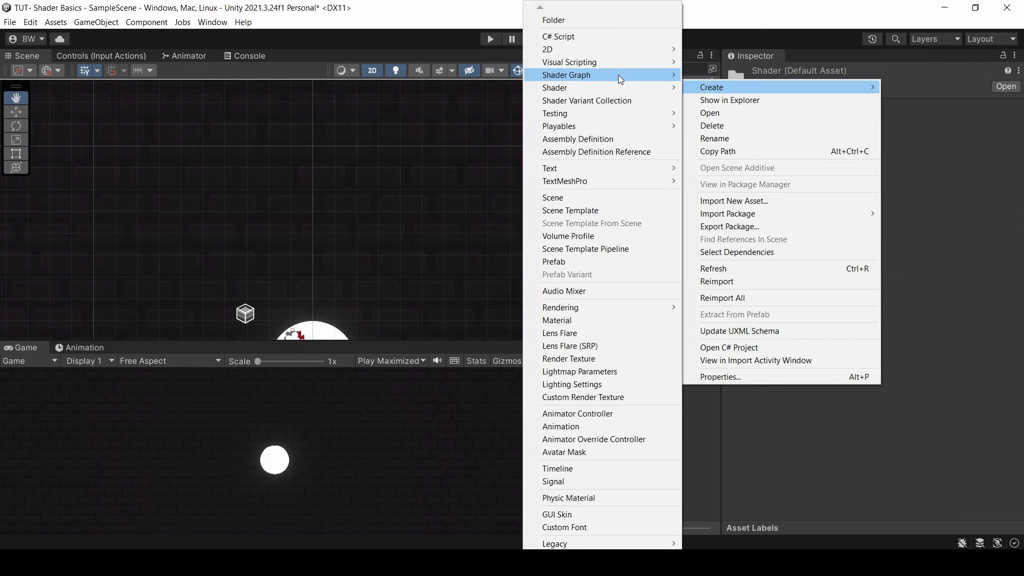
pyautogui.moveTo(619, 75)
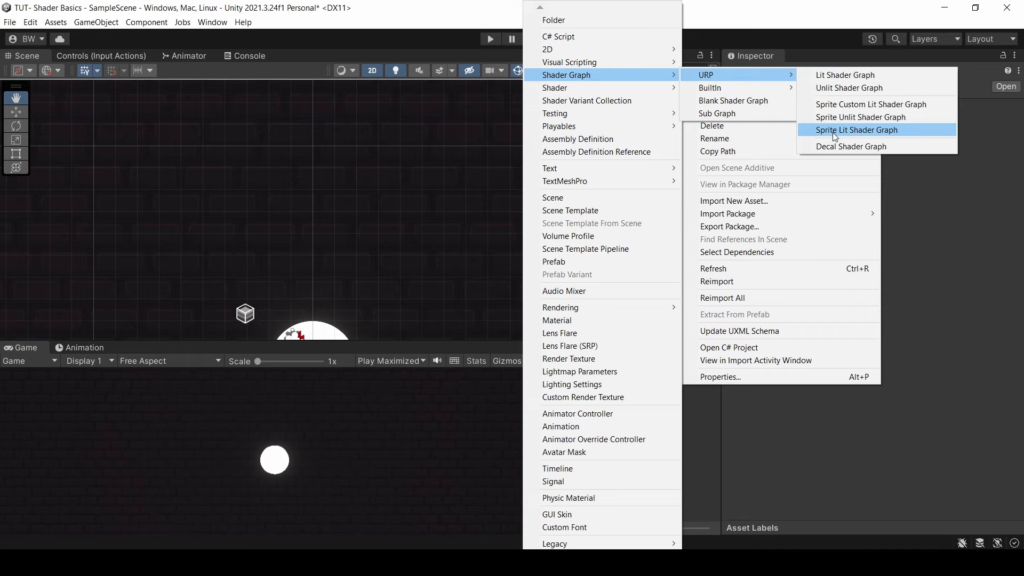
pyautogui.click(833, 131)
pyautogui.write('LitSprite')
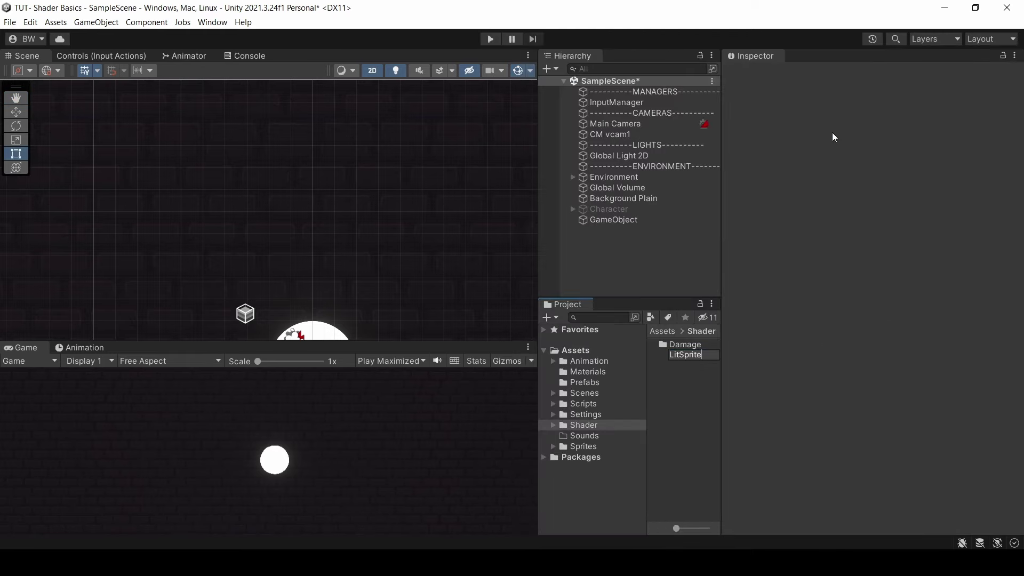
pyautogui.press('Return')
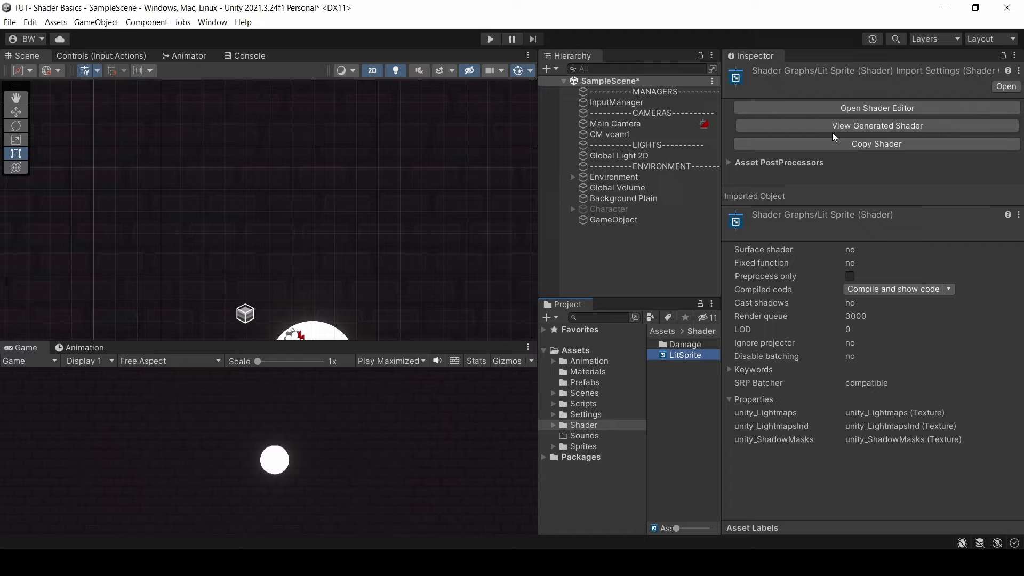
# - Open LitSprite in Shader Graph and add then delete a test Float property
pyautogui.doubleClick(693, 356)
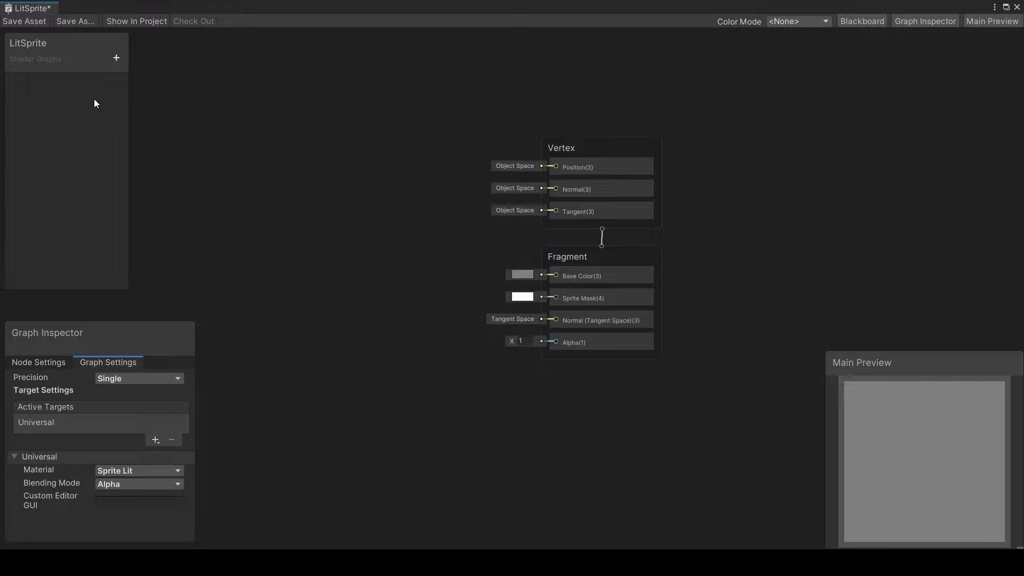
pyautogui.click(116, 58)
pyautogui.click(144, 82)
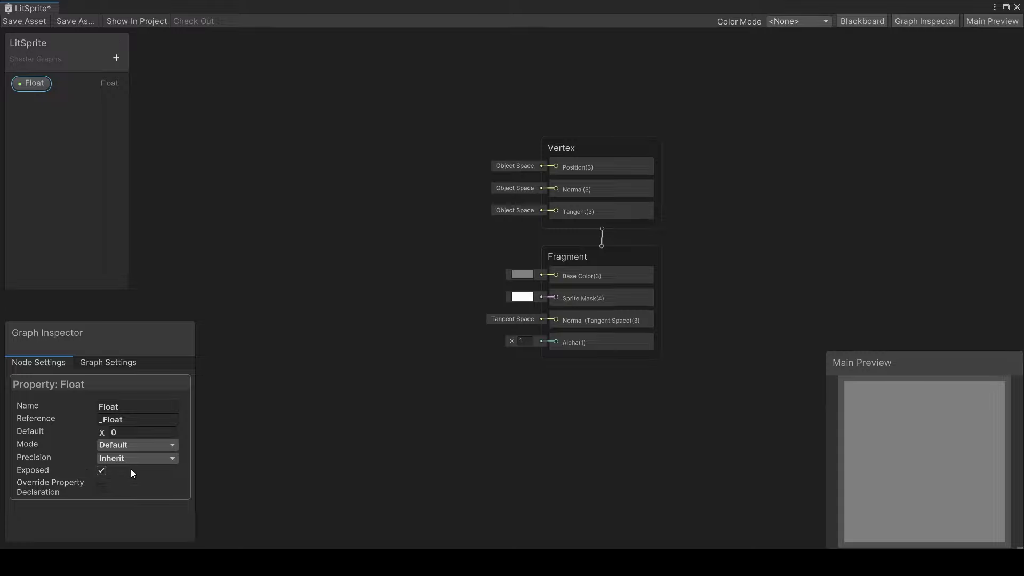
pyautogui.press('Delete')
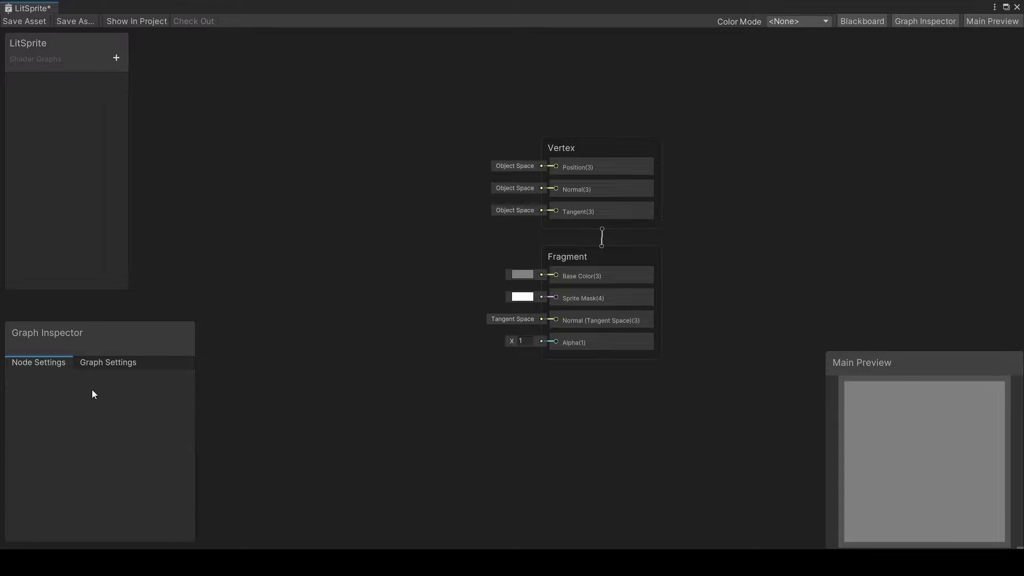
# - Review graph settings and Base Color/Alpha blocks, then shift the master stack right
pyautogui.click(98, 365)
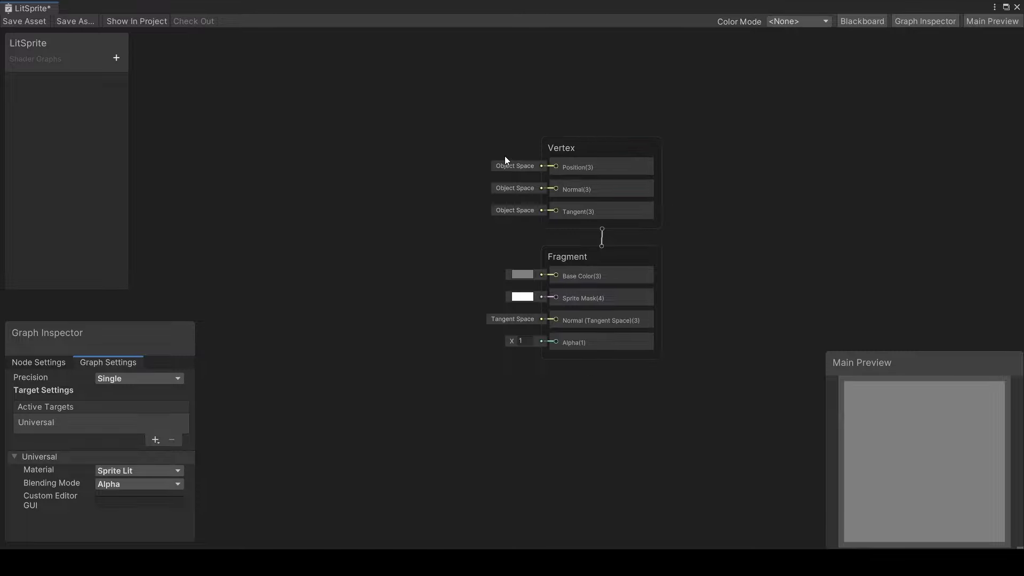
pyautogui.click(569, 276)
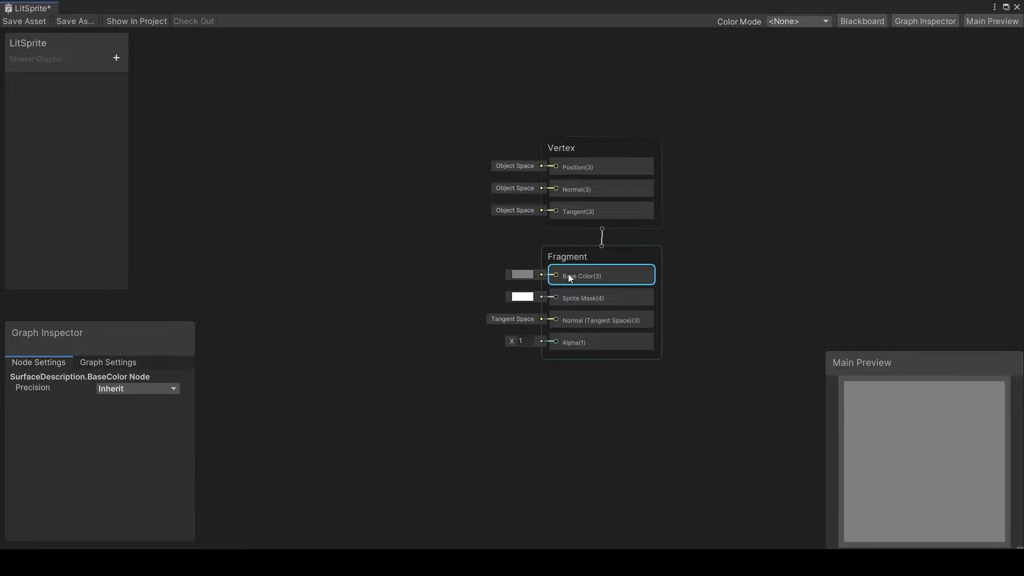
pyautogui.click(572, 341)
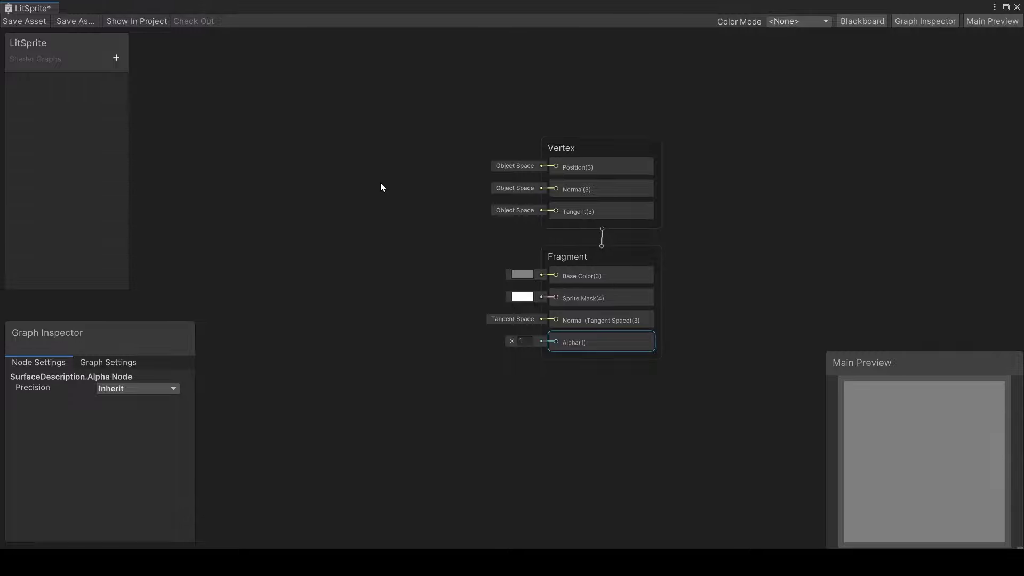
pyautogui.moveTo(380, 182); pyautogui.dragTo(536, 198, button='middle')
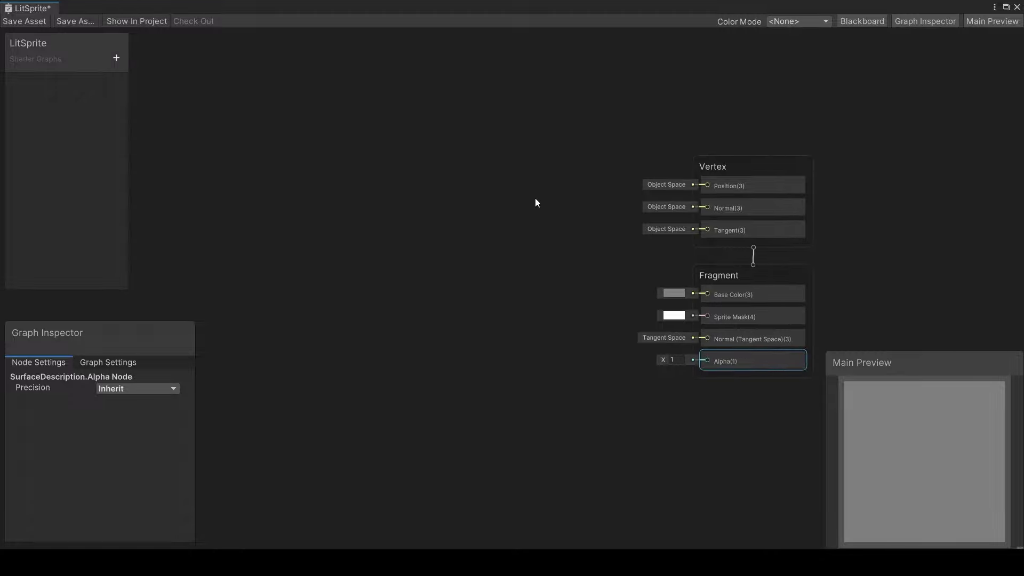
pyautogui.click(121, 58)
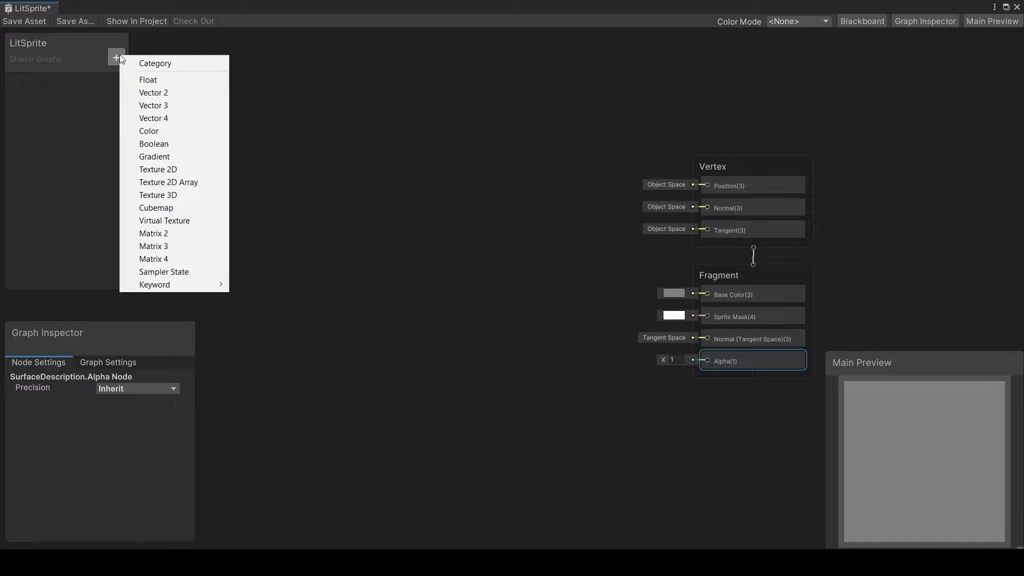
# - Add a Texture2D property with Circle as its default texture
pyautogui.click(173, 170)
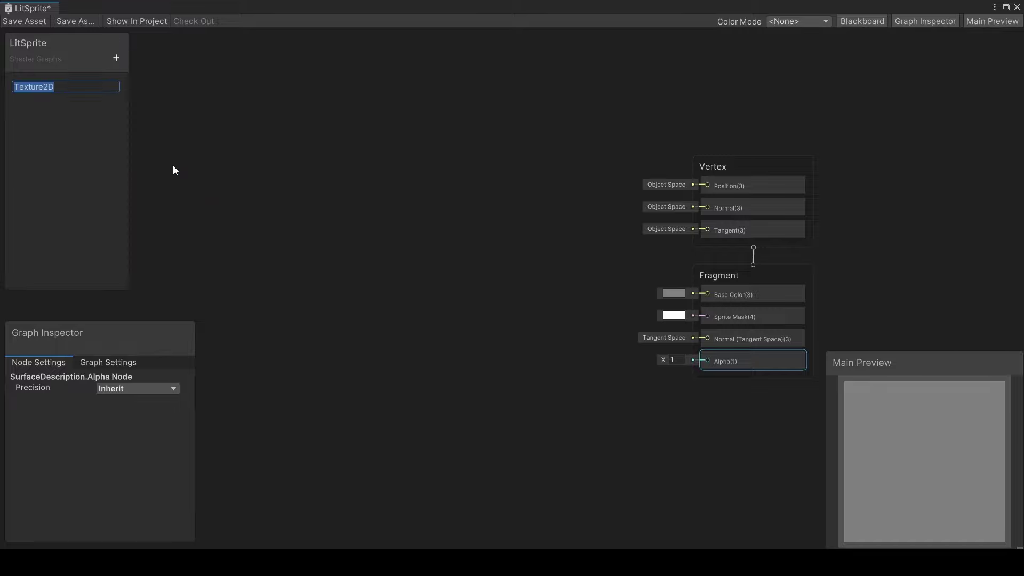
pyautogui.press('Return')
pyautogui.click(29, 83)
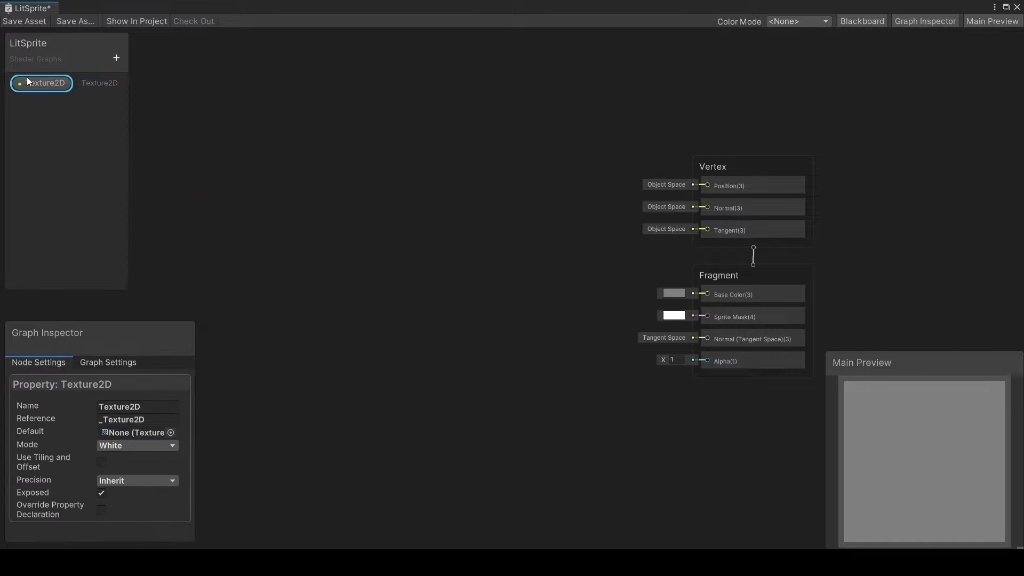
pyautogui.click(171, 433)
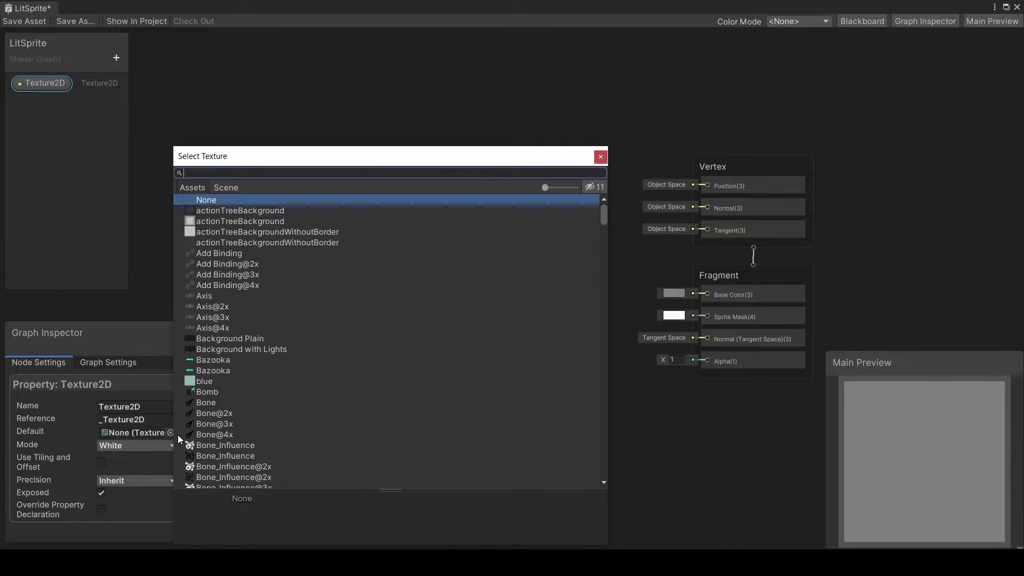
pyautogui.write('circle')
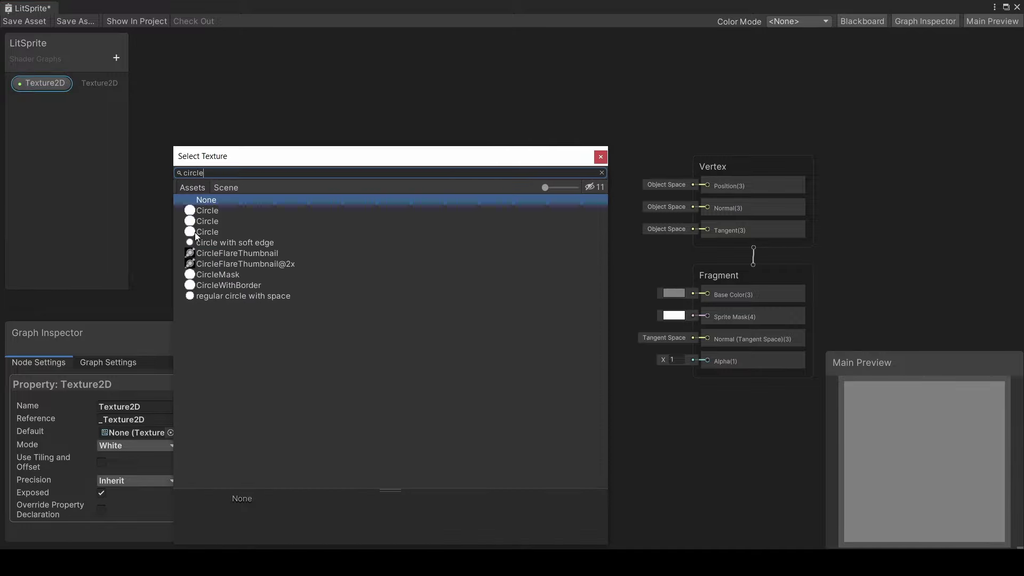
pyautogui.doubleClick(194, 232)
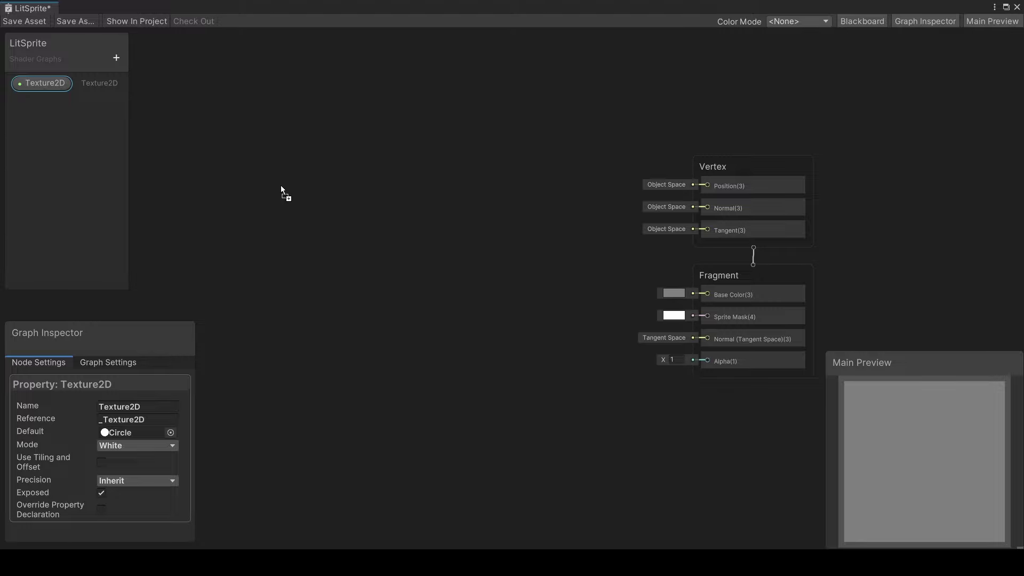
# - Place Texture2D on the canvas feeding a new Sample Texture 2D node
pyautogui.moveTo(281, 188); pyautogui.dragTo(380, 245)
pyautogui.write('sample')
pyautogui.press('Return')
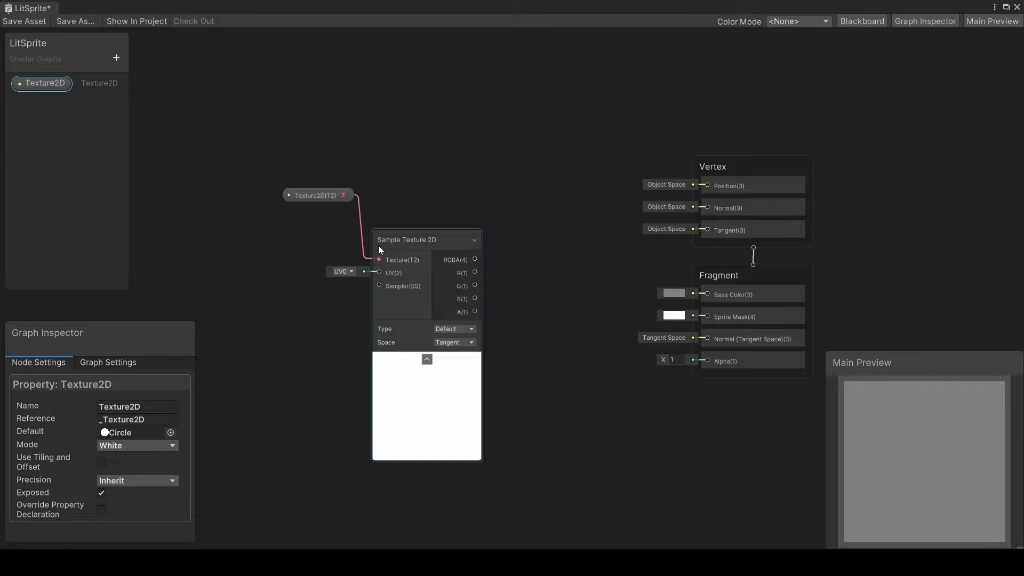
# - Change the Texture2D property's default texture to Character and inspect its preview
pyautogui.click(170, 433)
pyautogui.write('characte')
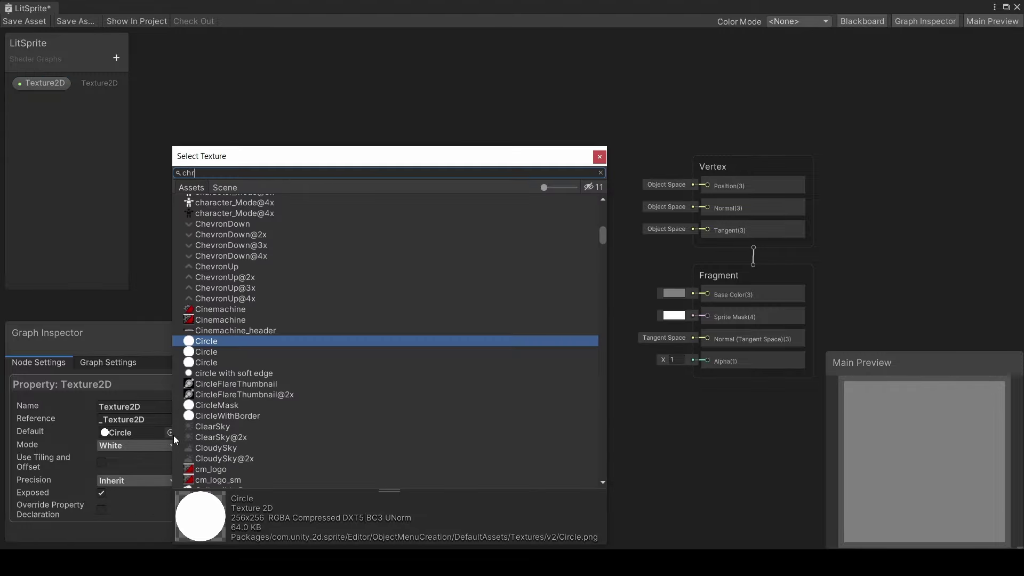
pyautogui.write('r')
pyautogui.doubleClick(195, 211)
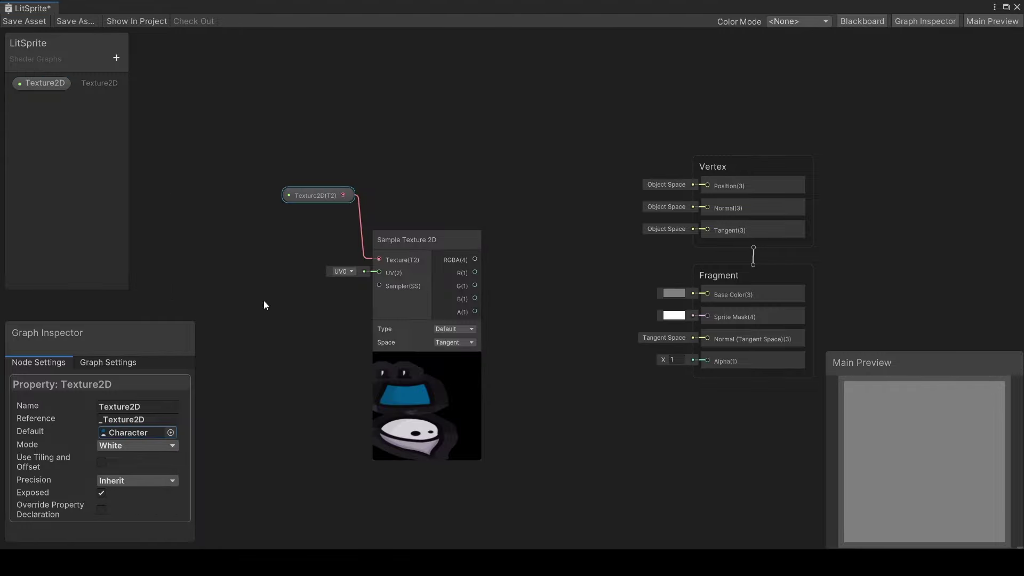
pyautogui.scroll(6, 449, 433)
pyautogui.scroll(3, 398, 394)
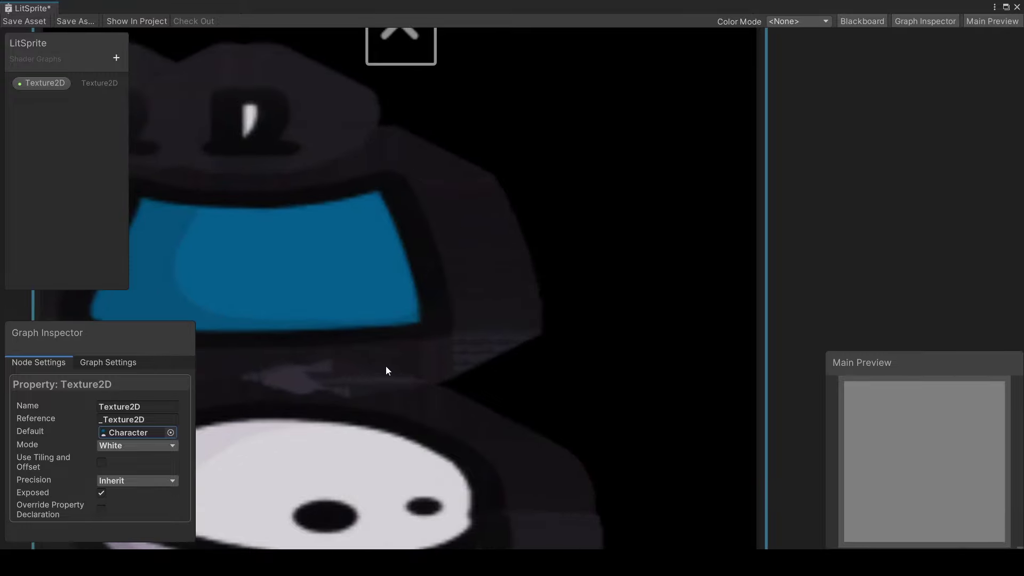
pyautogui.moveTo(386, 366); pyautogui.dragTo(548, 354, button='middle')
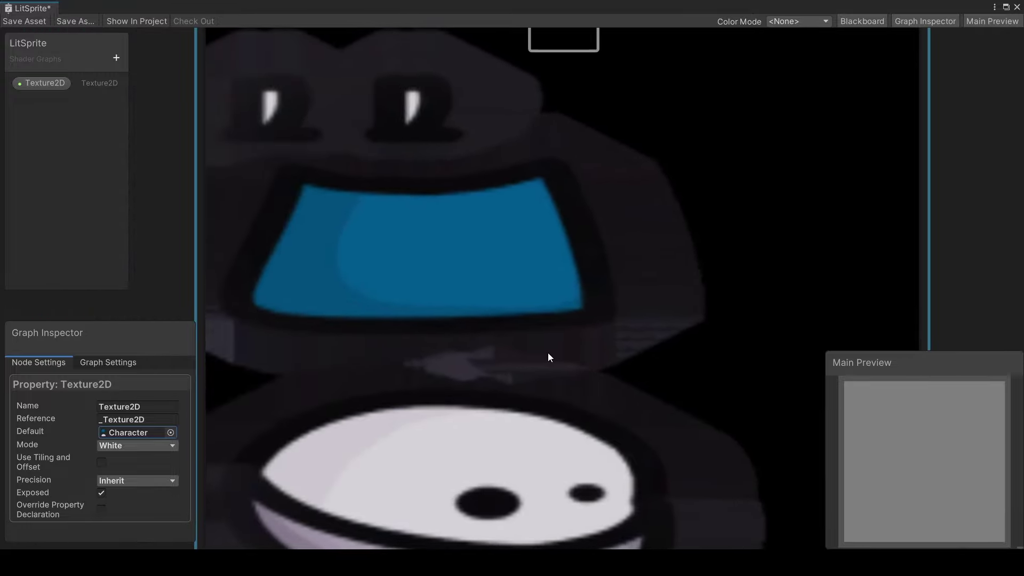
pyautogui.scroll(-2, 548, 354)
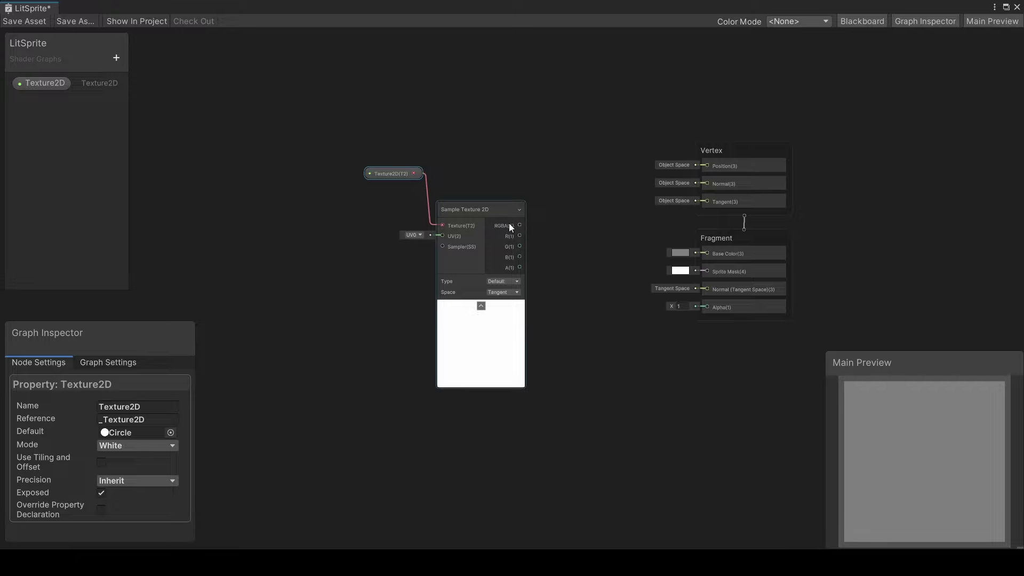
# - Connect Sample Texture 2D RGBA to Base Color and A to Alpha
pyautogui.moveTo(519, 225); pyautogui.dragTo(709, 257)
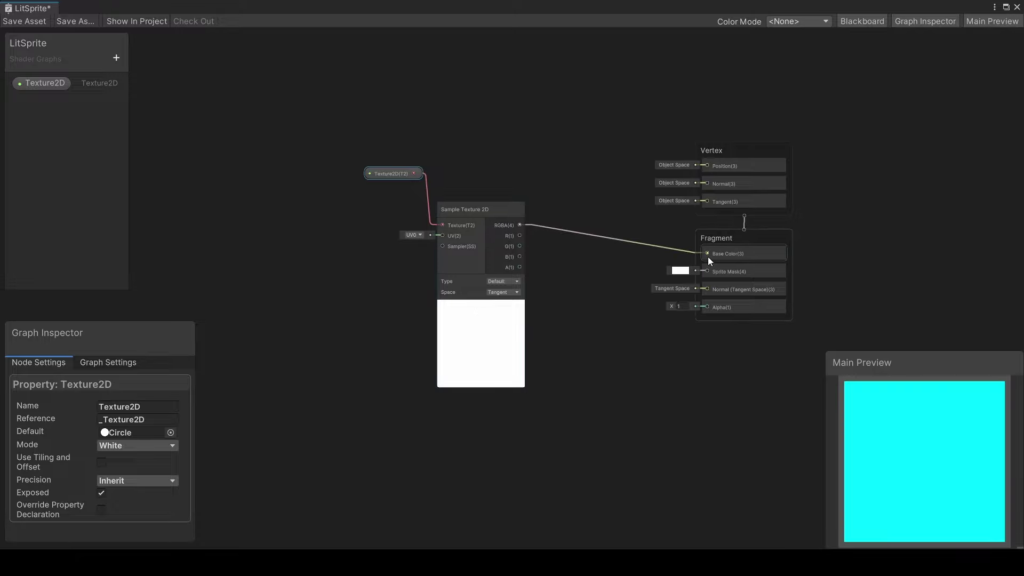
pyautogui.moveTo(520, 267); pyautogui.dragTo(697, 306)
pyautogui.click(685, 272)
pyautogui.click(835, 233)
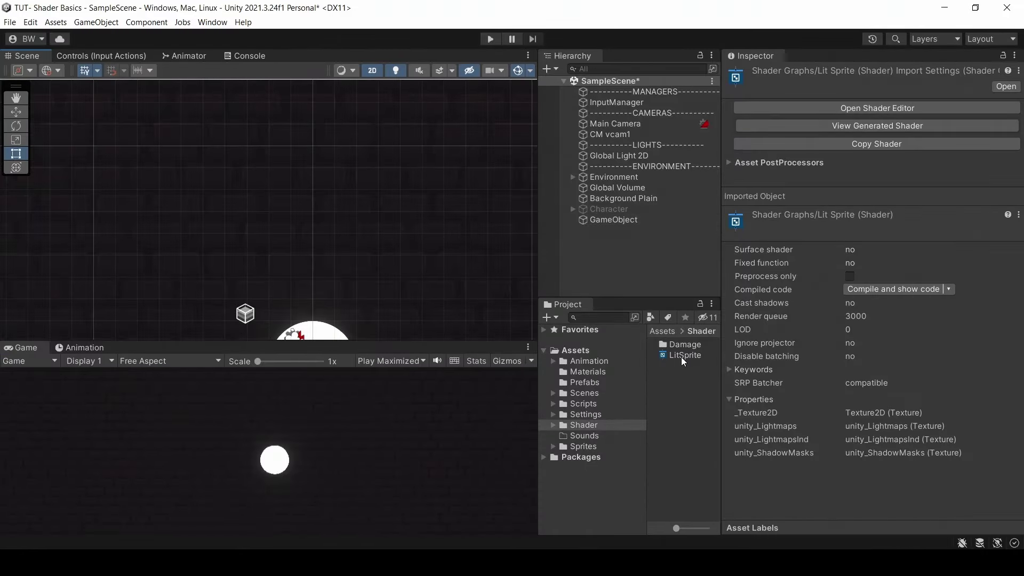
# - Create a material named LitSpriteMAT from the LitSprite shader
pyautogui.rightClick(681, 356)
pyautogui.moveTo(736, 59)
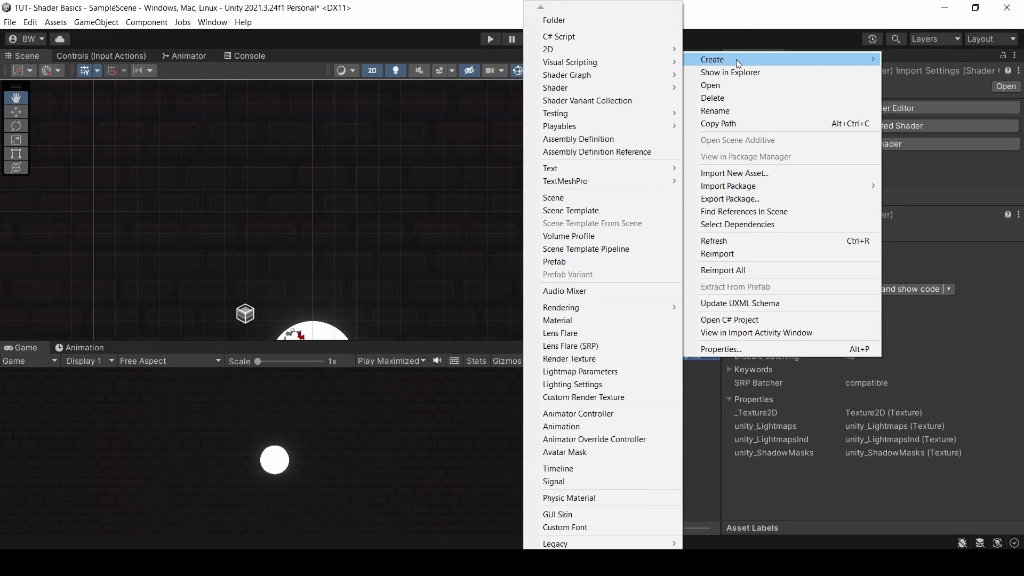
pyautogui.click(586, 320)
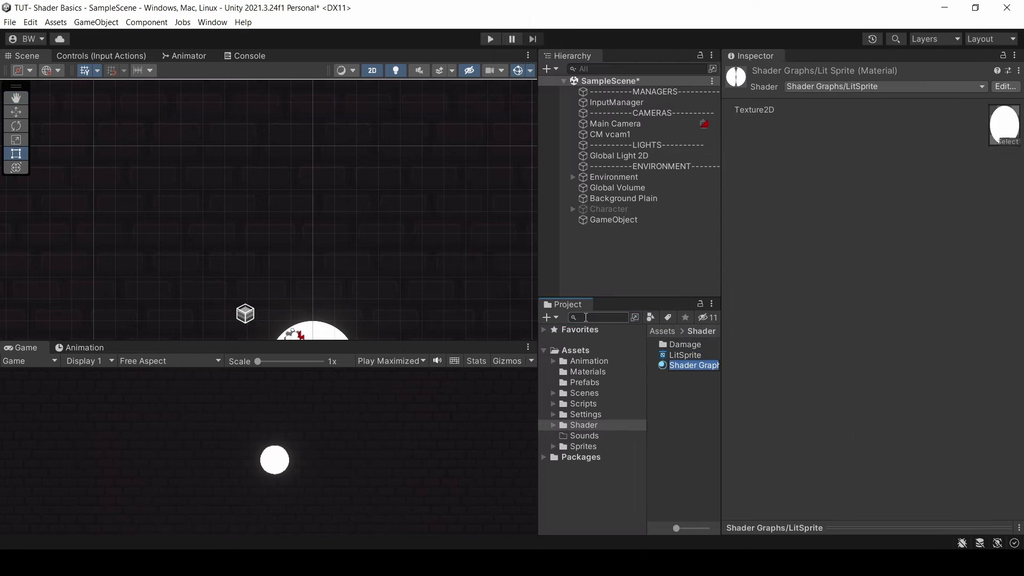
pyautogui.write('LitSpriteMAT')
pyautogui.press('Return')
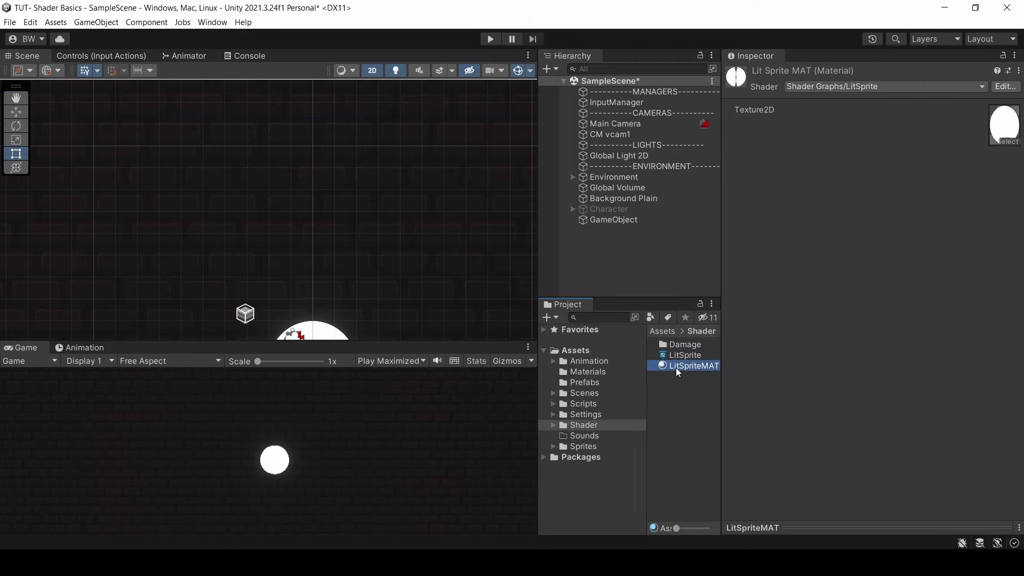
# - Apply LitSpriteMAT to the GameObject and set its sprite to Square
pyautogui.moveTo(676, 367); pyautogui.dragTo(617, 219)
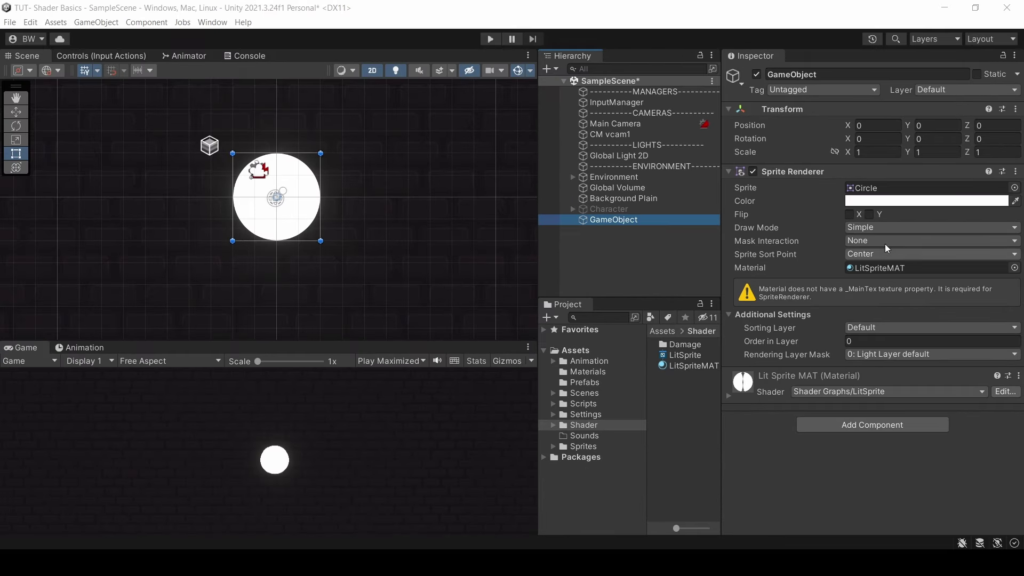
pyautogui.click(1017, 189)
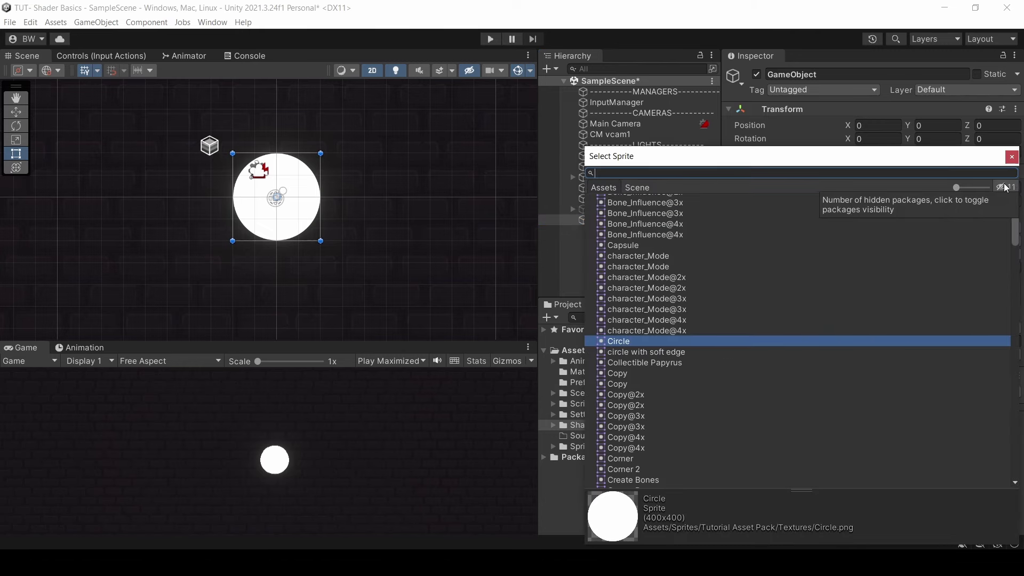
pyautogui.write('square')
pyautogui.click(1006, 188)
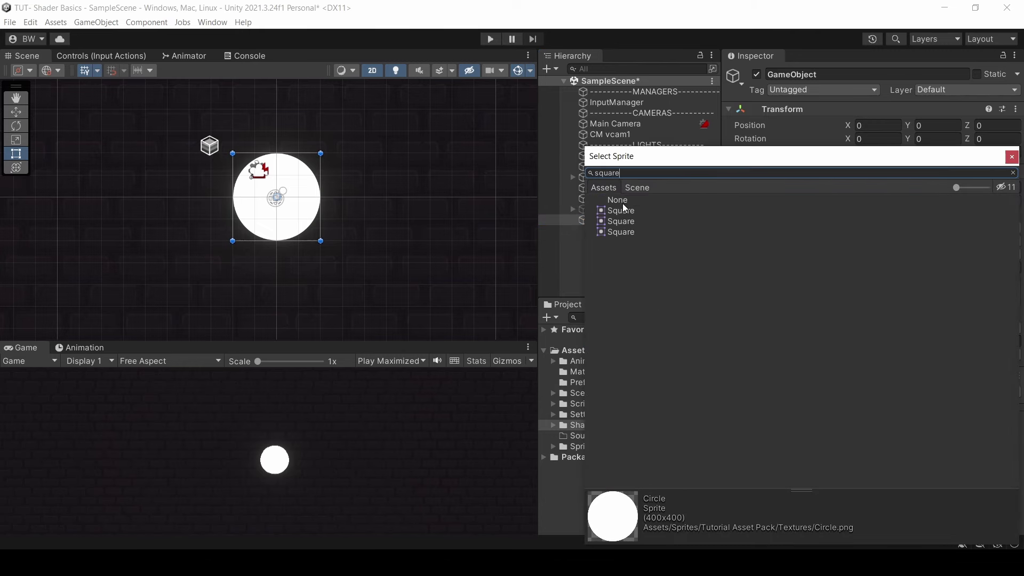
pyautogui.doubleClick(622, 209)
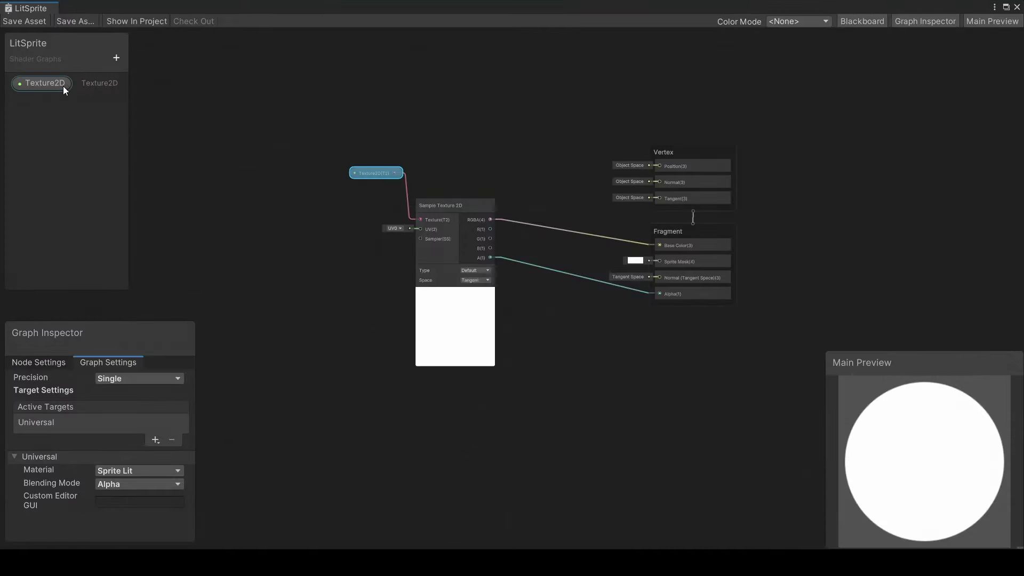
pyautogui.doubleClick(52, 83)
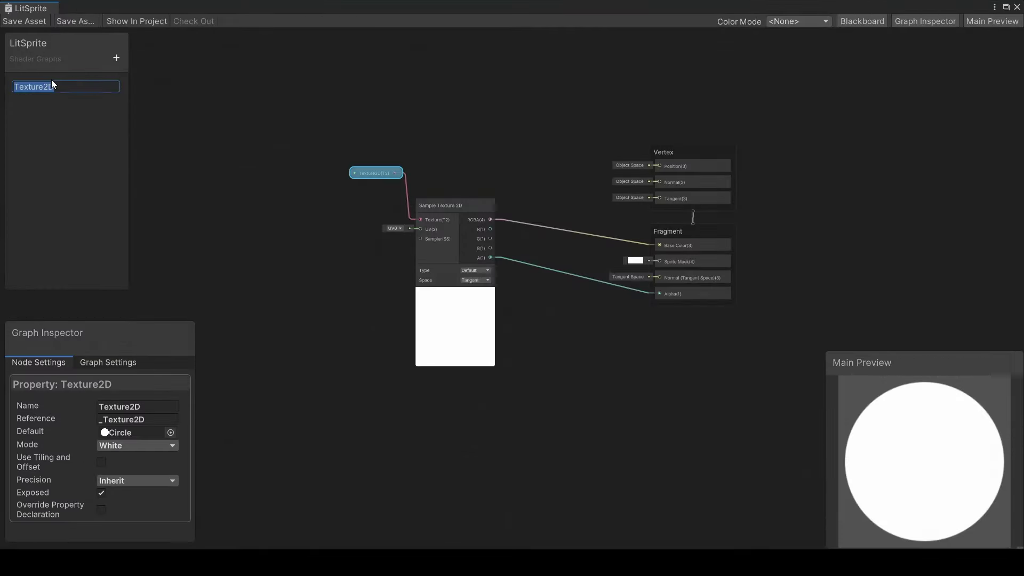
# - Rename the Texture2D property to MainTex, verify its _MainTex reference, and save the LitSprite graph
pyautogui.write('MainTex')
pyautogui.press('Return')
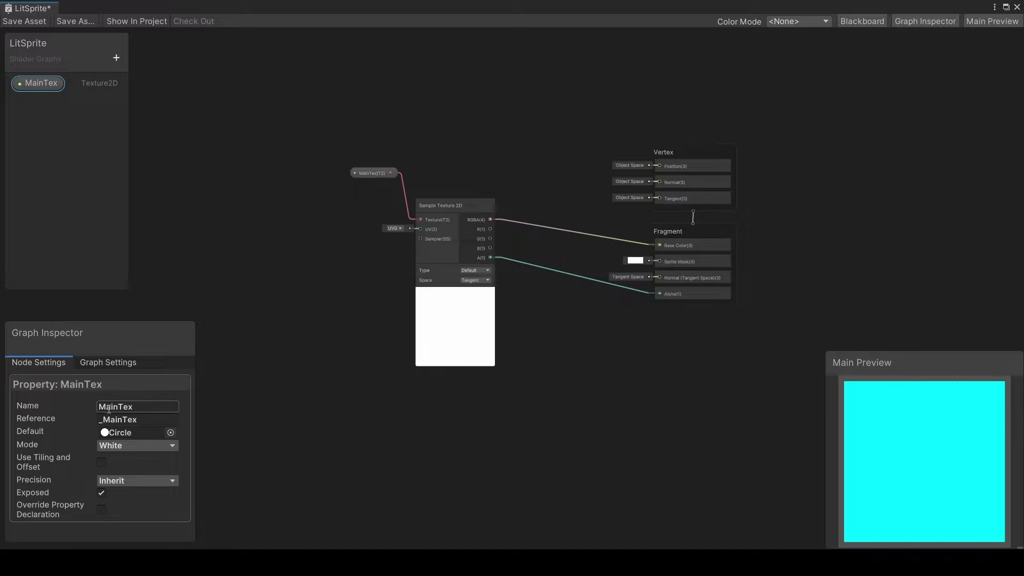
pyautogui.click(146, 420)
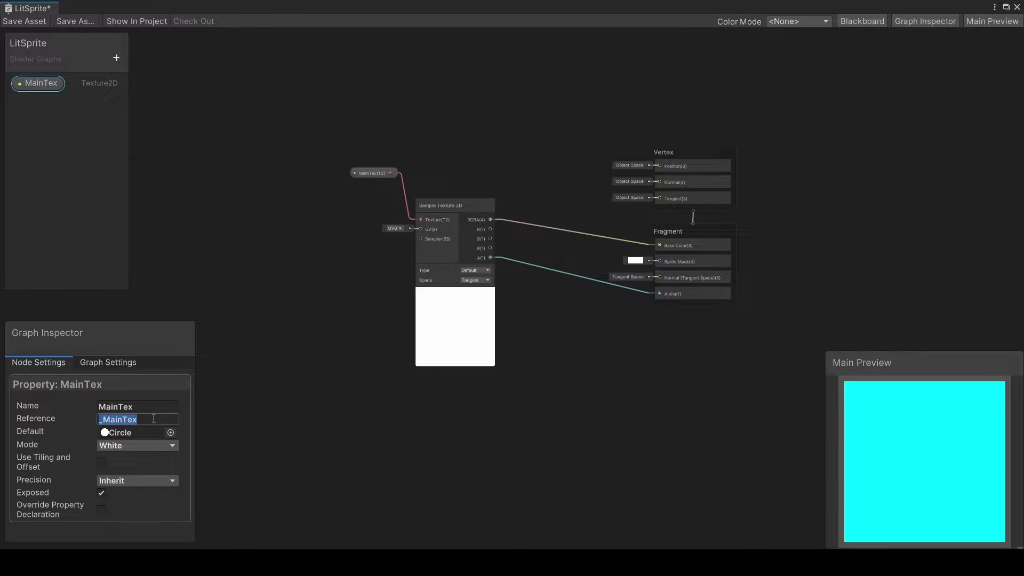
pyautogui.click(24, 21)
pyautogui.click(1017, 7)
# - Set the GameObject's sprite back to Circle
pyautogui.click(1014, 187)
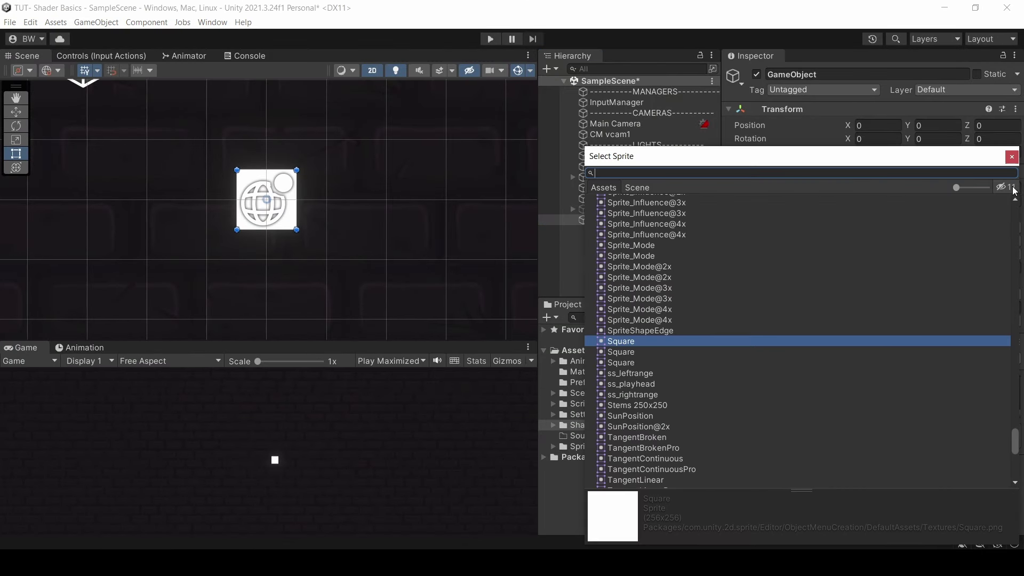
pyautogui.write('circle')
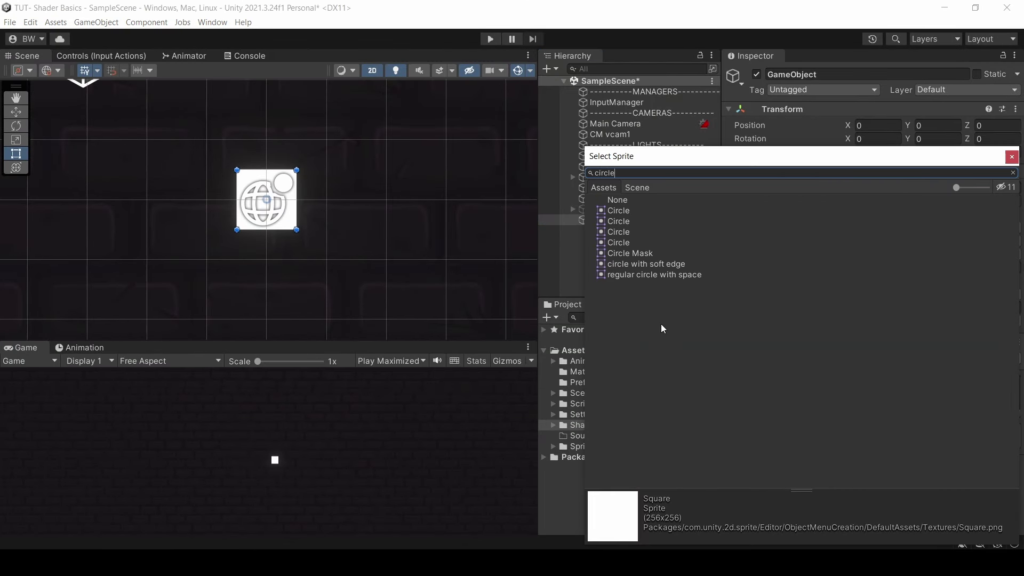
pyautogui.doubleClick(632, 242)
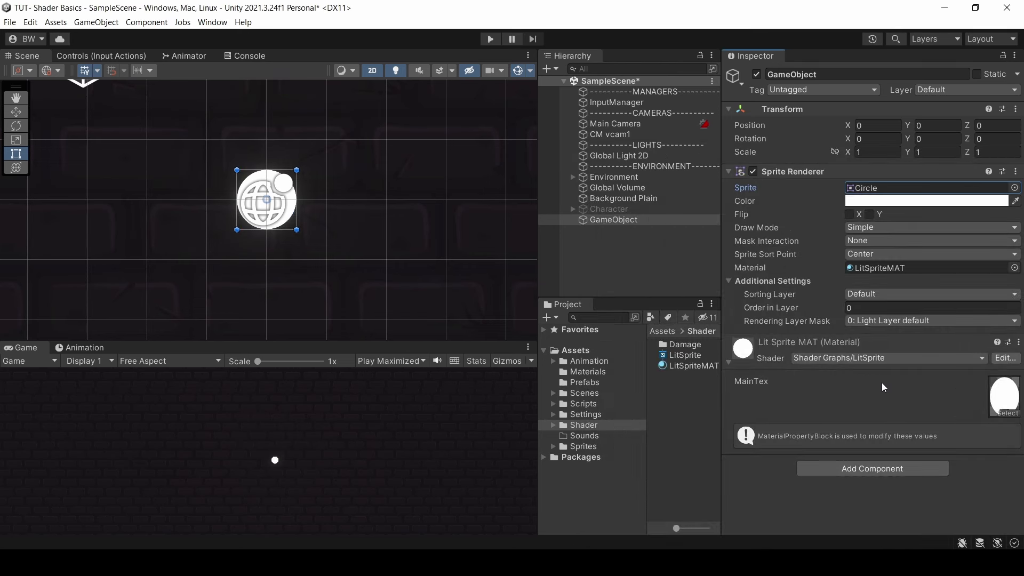
# - Dim the Global Light 2D intensity down to 0
pyautogui.rightClick(686, 400)
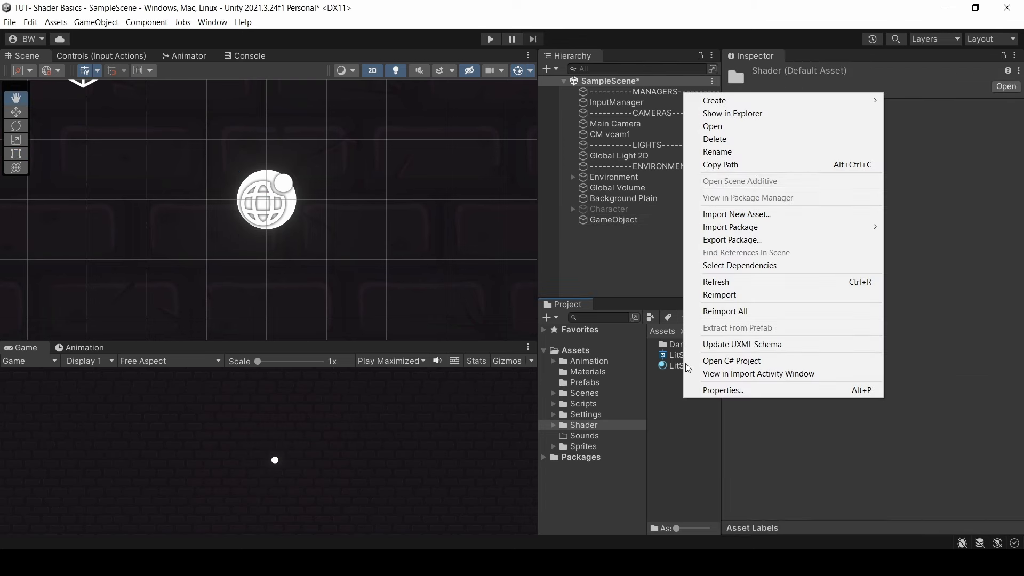
pyautogui.moveTo(714, 105)
pyautogui.moveTo(613, 75)
pyautogui.moveTo(715, 75)
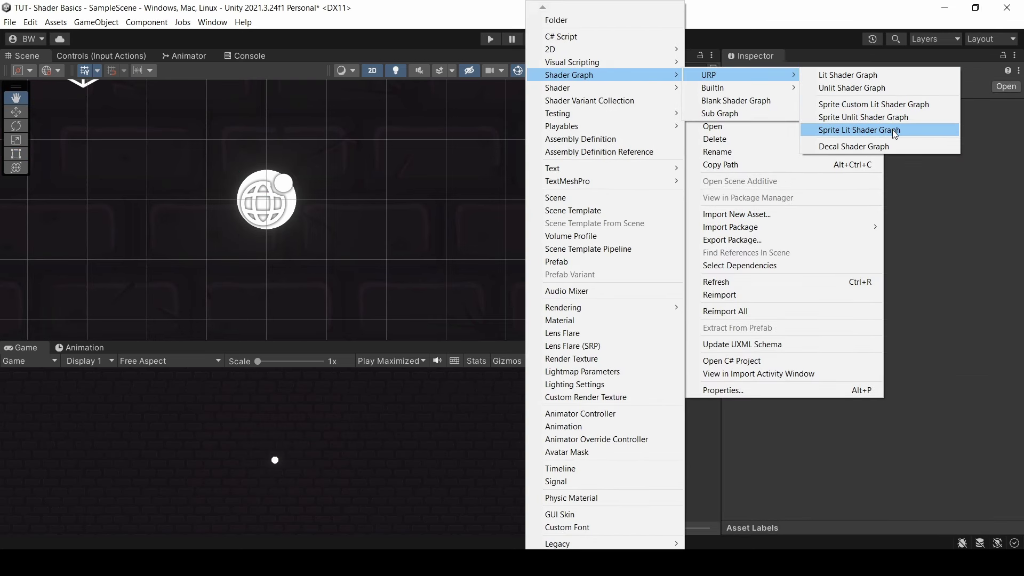
pyautogui.click(634, 160)
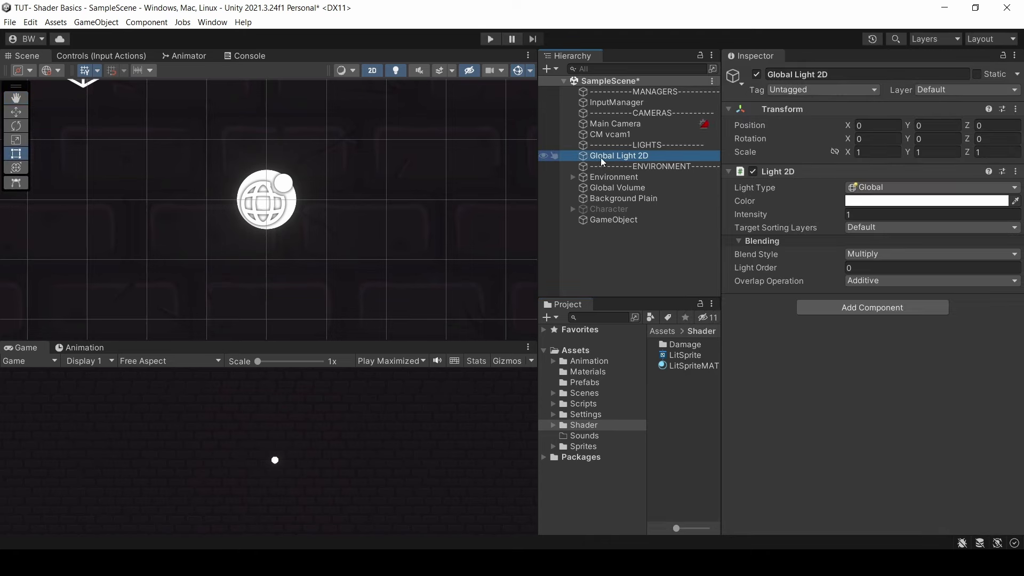
pyautogui.moveTo(826, 216); pyautogui.dragTo(801, 216)
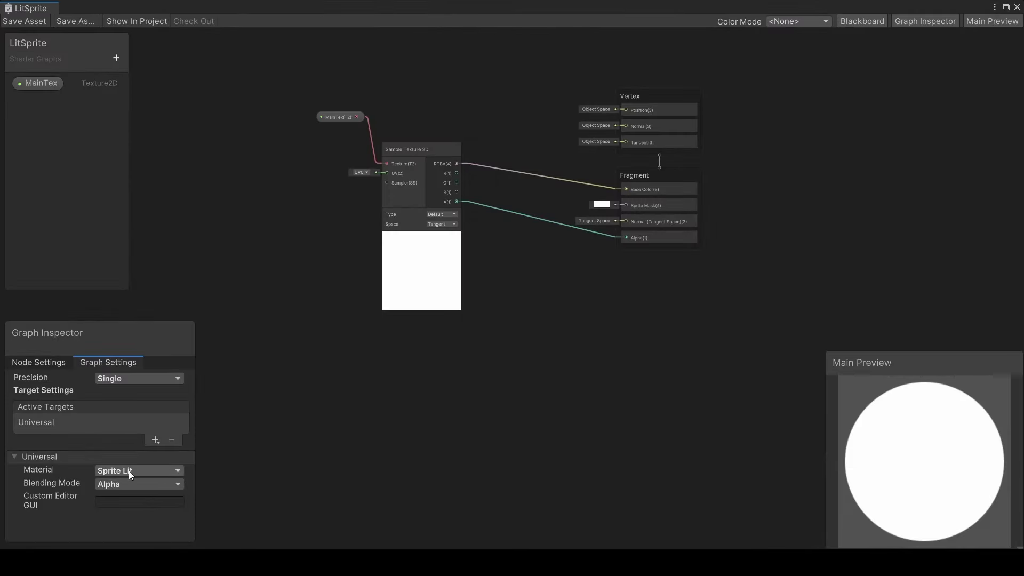
# - Switch the LitSprite graph's material to Sprite Unlit, then save and close it
pyautogui.click(129, 470)
pyautogui.click(139, 431)
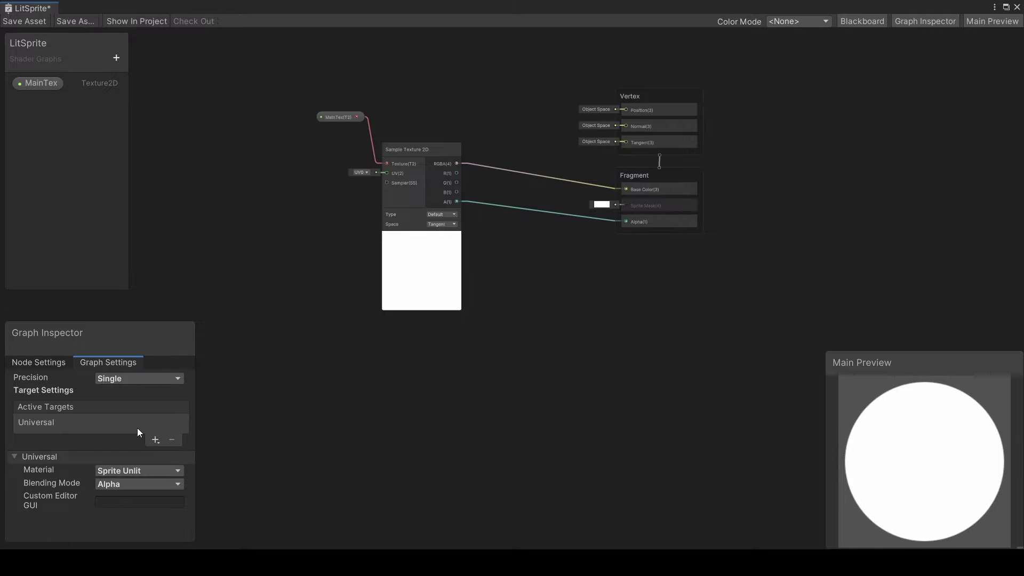
pyautogui.click(25, 21)
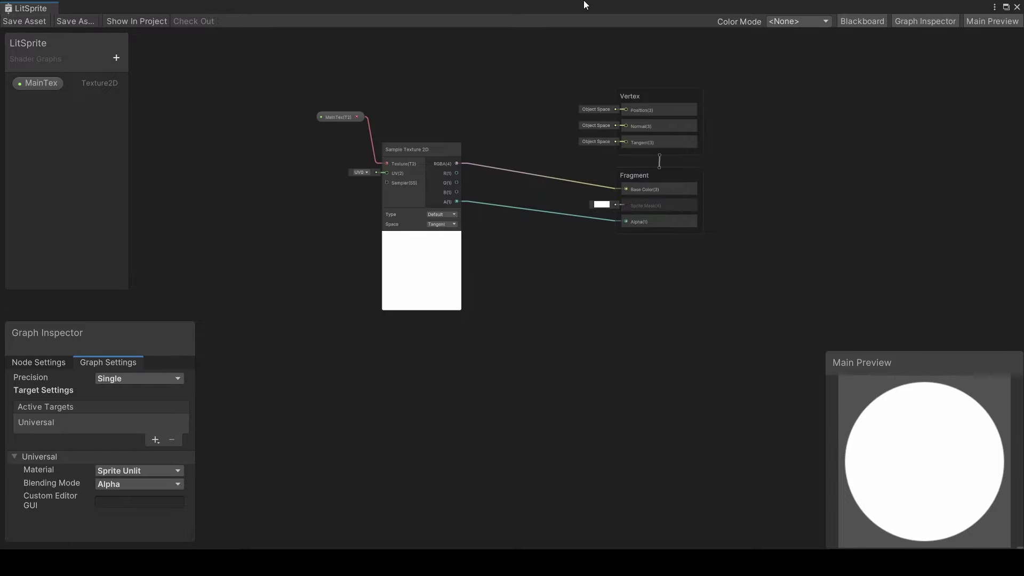
pyautogui.click(1017, 6)
pyautogui.click(604, 158)
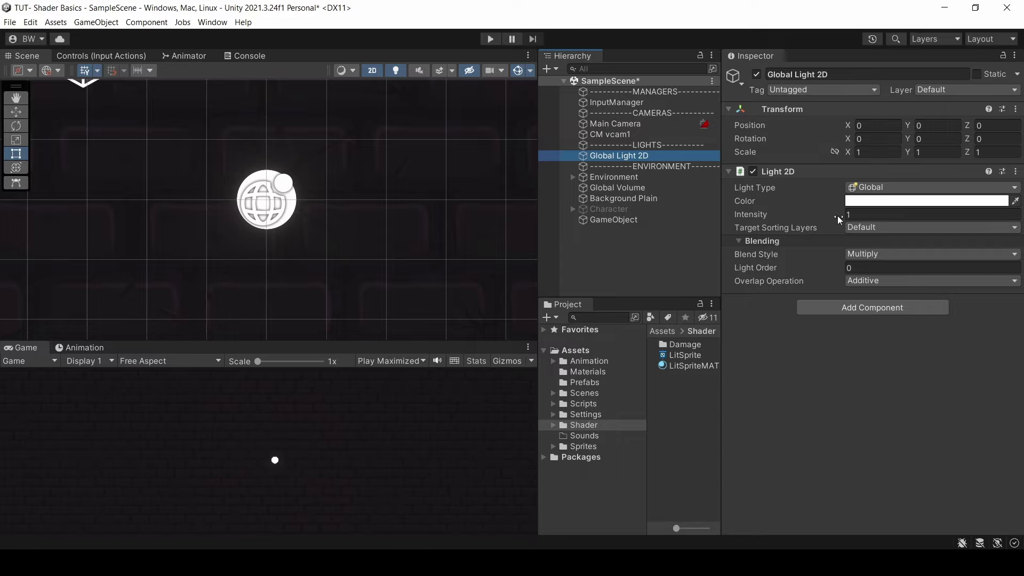
# - Enter 1 as the Global Light 2D intensity, then reopen LitSprite from the Shader folder
pyautogui.moveTo(835, 216)
pyautogui.mouseDown()
pyautogui.moveTo(812, 222)
pyautogui.moveTo(873, 216)
pyautogui.moveTo(830, 220)
pyautogui.mouseUp()
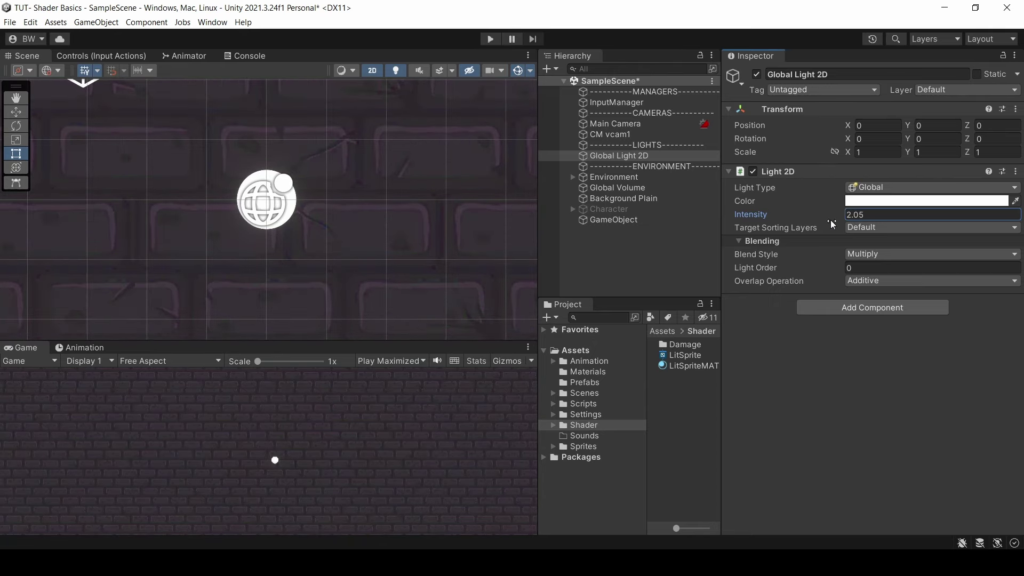
pyautogui.click(888, 213)
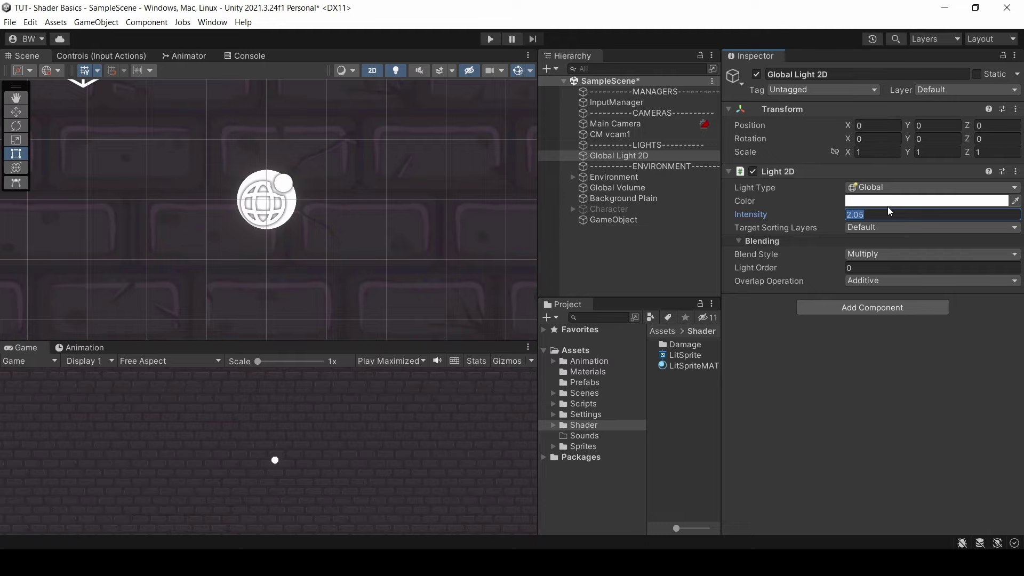
pyautogui.write('1')
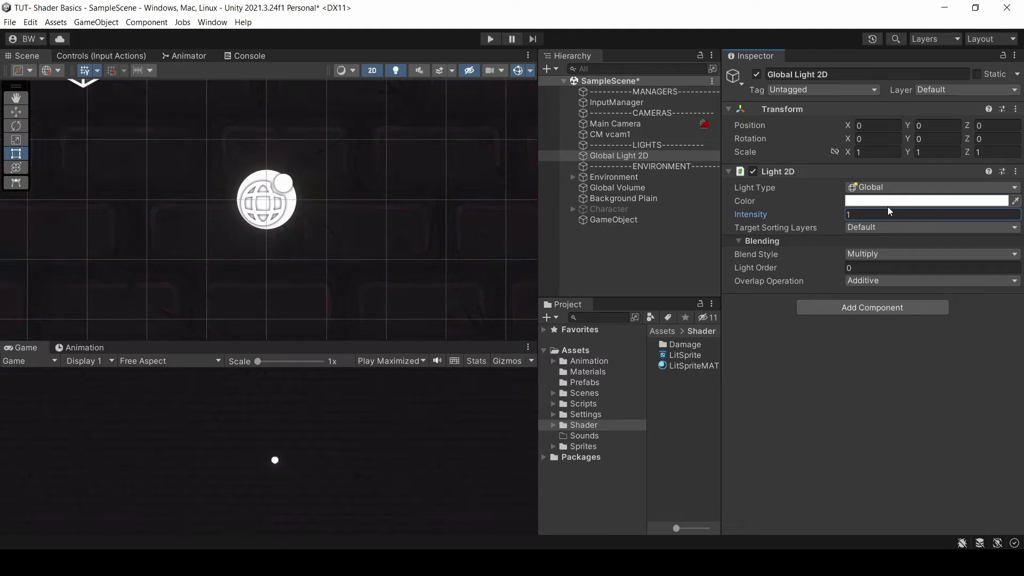
pyautogui.doubleClick(678, 357)
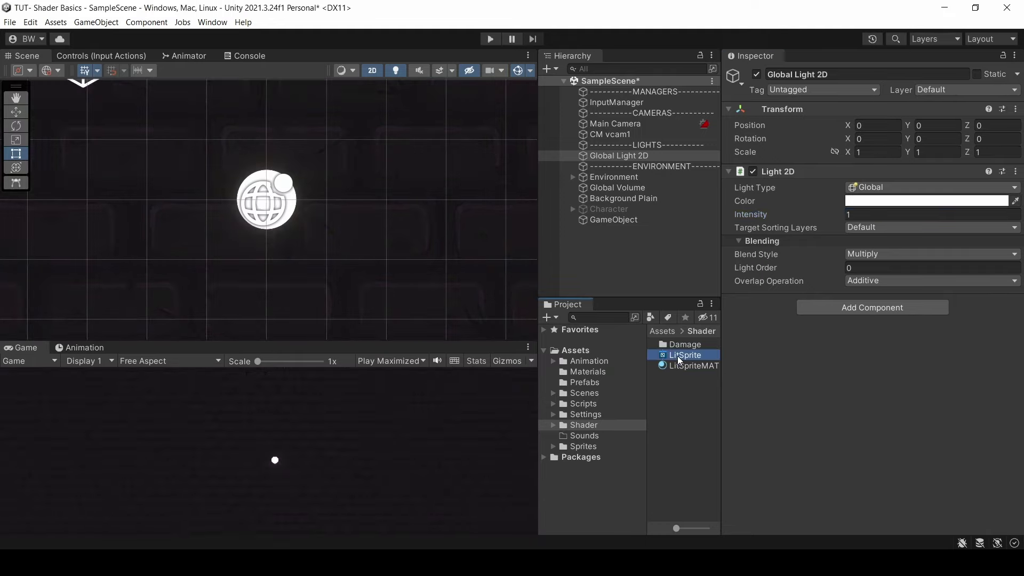
pyautogui.moveTo(456, 263); pyautogui.dragTo(659, 334, button='middle')
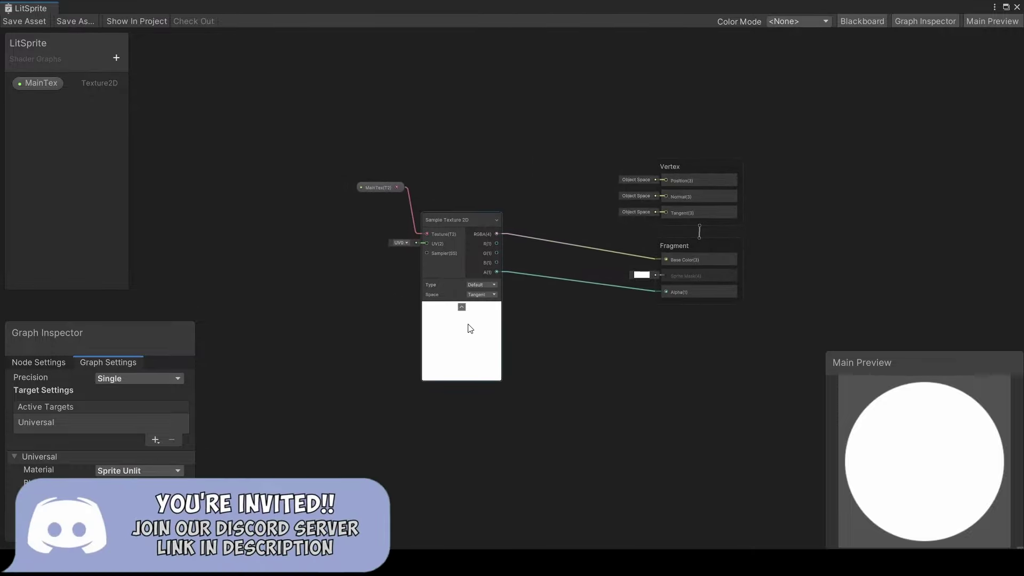
# - Collapse the Sample Texture 2D preview, and add then delete a trial Preview node
pyautogui.click(462, 304)
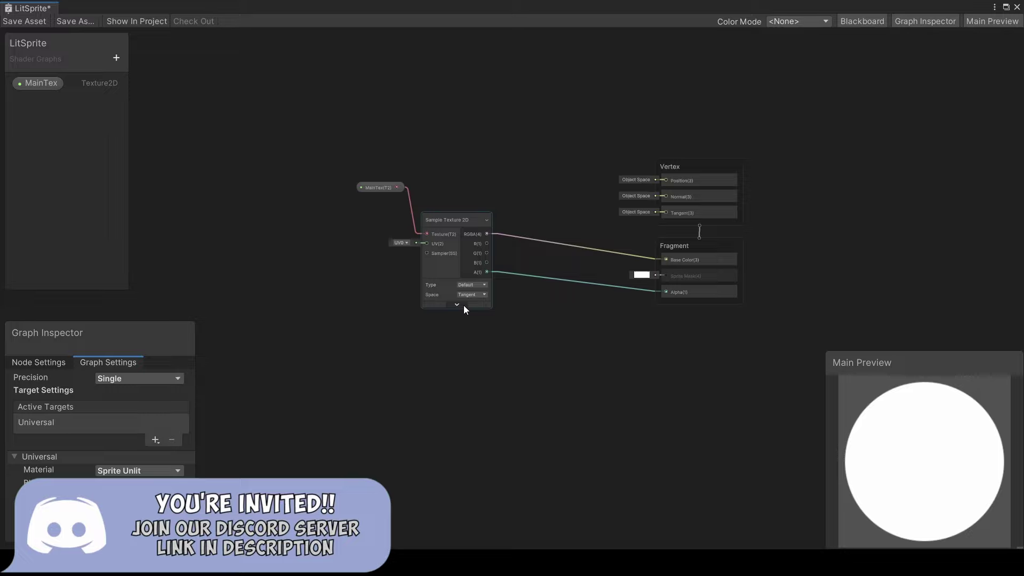
pyautogui.click(520, 353)
pyautogui.press('space')
pyautogui.write('preview')
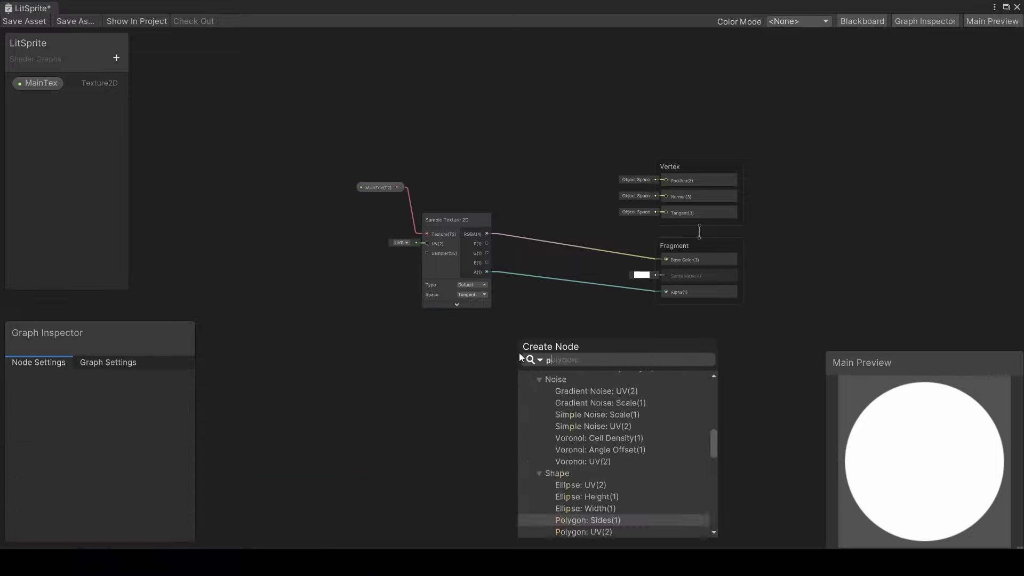
pyautogui.press('Return')
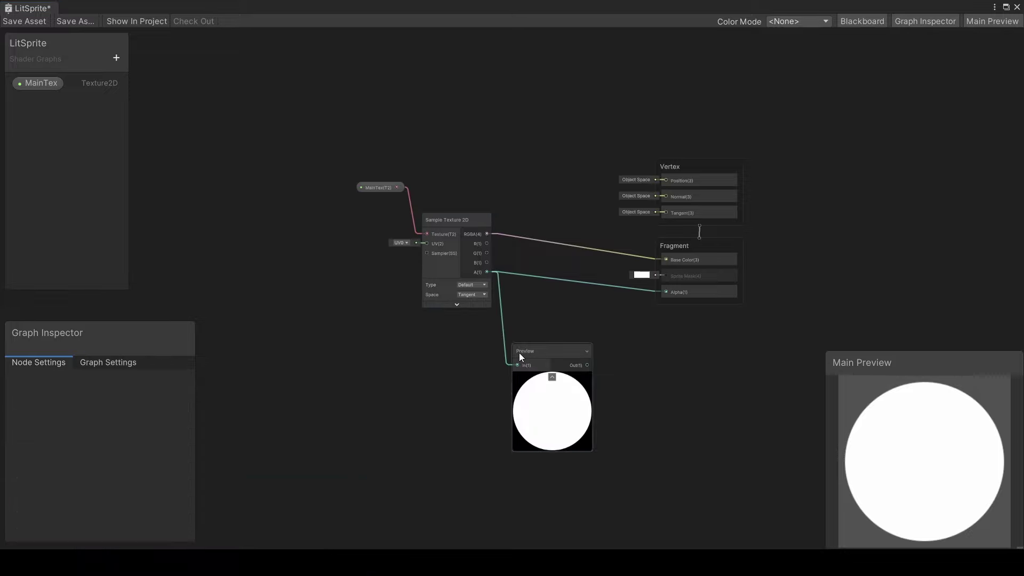
pyautogui.scroll(3, 485, 318)
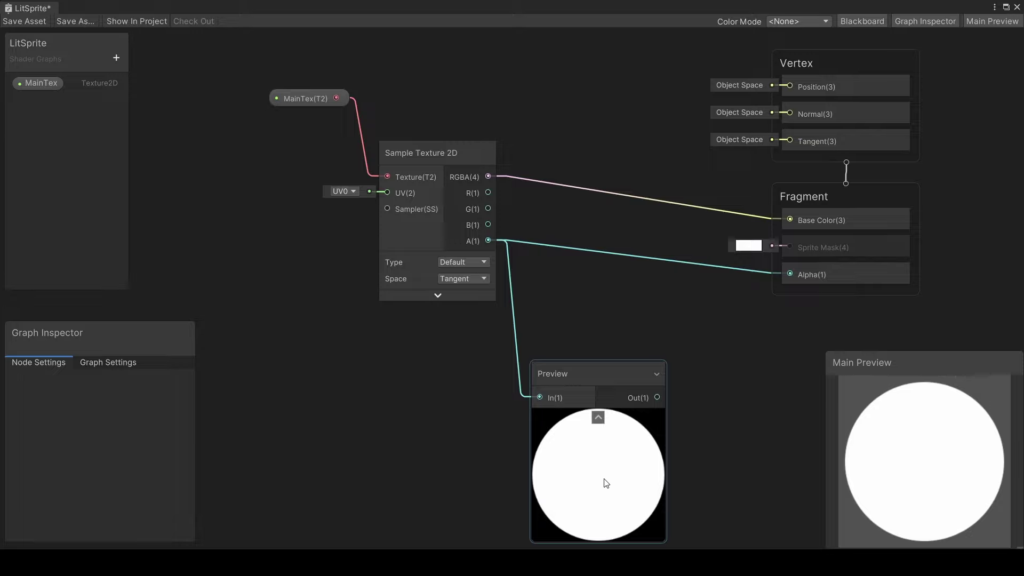
pyautogui.click(558, 384)
pyautogui.press('Delete')
pyautogui.moveTo(395, 406); pyautogui.dragTo(465, 346, button='middle')
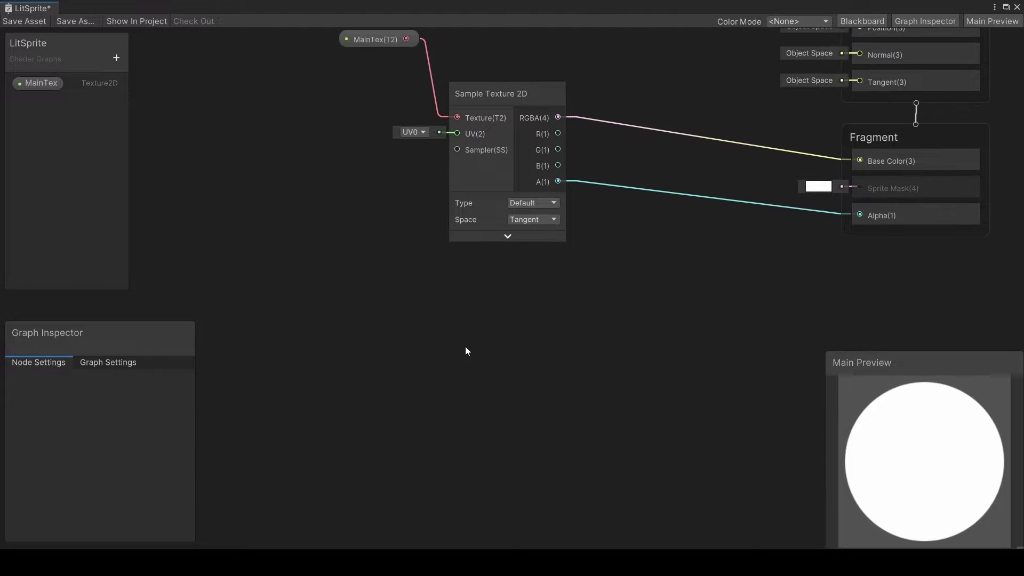
pyautogui.scroll(-3, 476, 340)
# - Add a Gradient Noise node by searching 'grad'
pyautogui.press('space')
pyautogui.write('grad')
pyautogui.press('Down')
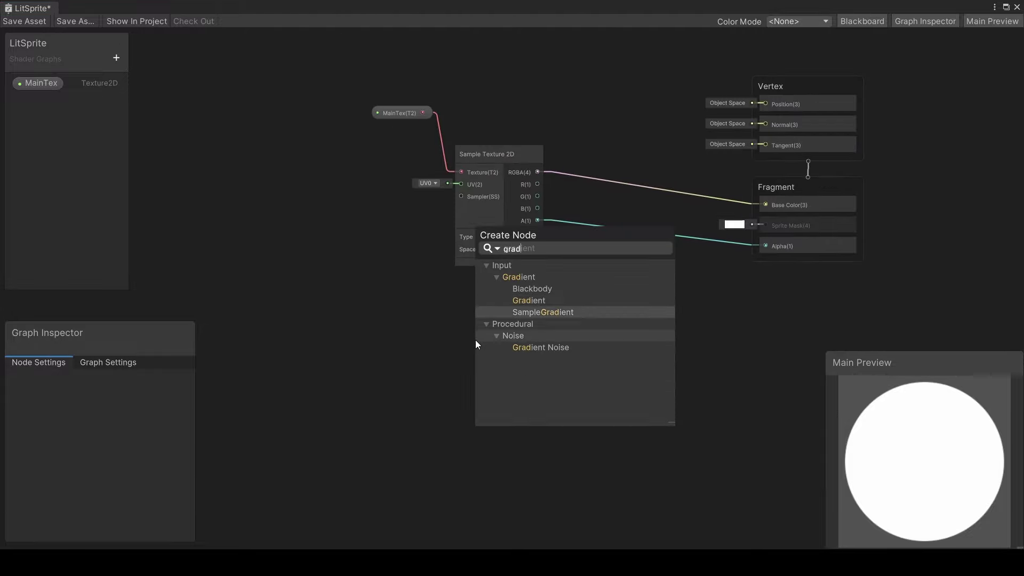
pyautogui.press('Down')
pyautogui.press('Down')
pyautogui.press('Down')
pyautogui.press('Return')
# - Move Gradient Noise up and place trial Simple Noise and Voronoi nodes beside it
pyautogui.click(503, 367)
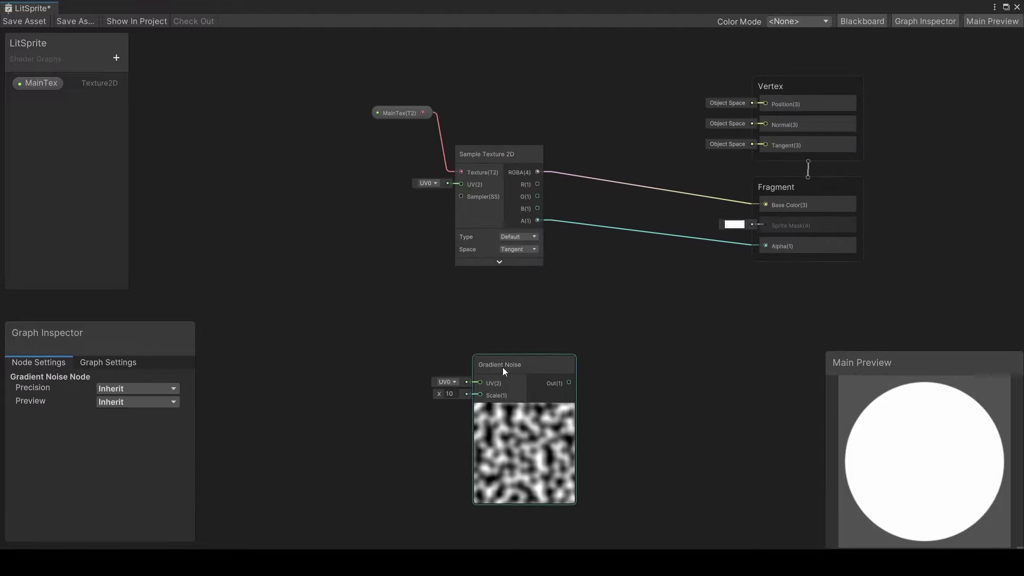
pyautogui.moveTo(503, 367); pyautogui.dragTo(479, 337)
pyautogui.press('space')
pyautogui.write('simple')
pyautogui.press('Return')
pyautogui.moveTo(321, 393); pyautogui.dragTo(303, 335)
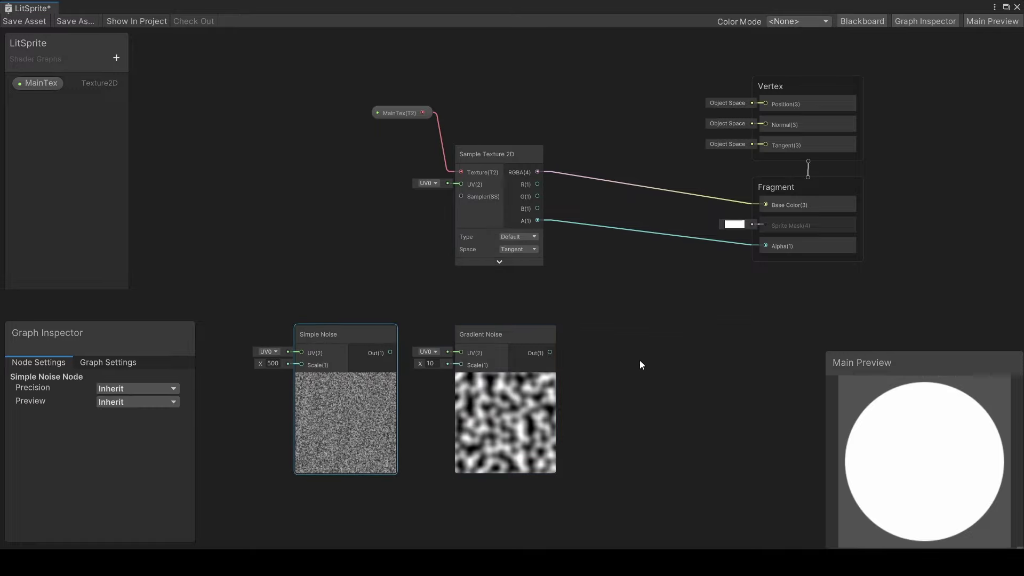
pyautogui.press('space')
pyautogui.write('voronoi')
pyautogui.press('Return')
pyautogui.moveTo(665, 393); pyautogui.dragTo(643, 339)
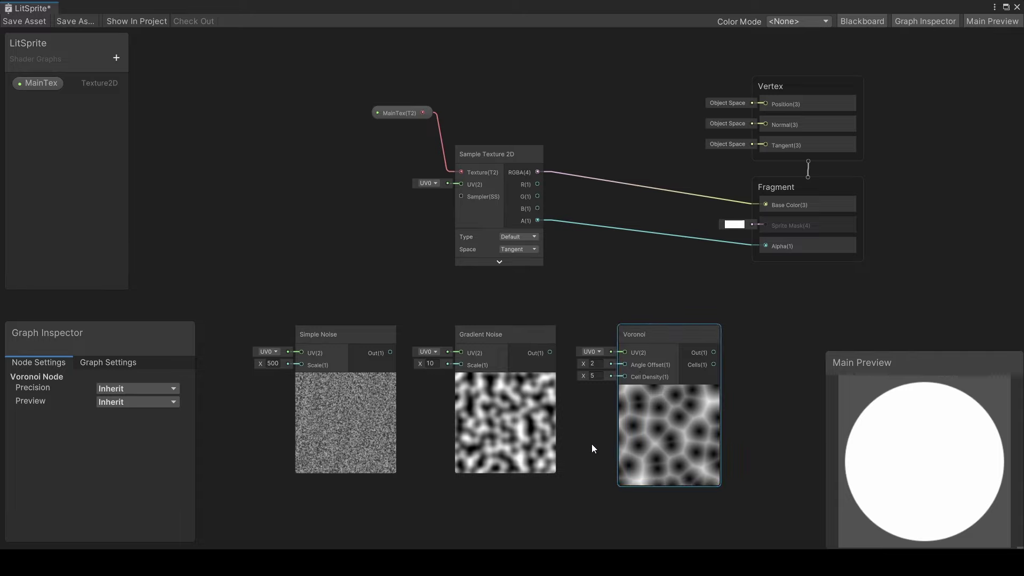
# - Delete the trial Voronoi and Simple Noise nodes
pyautogui.press('Delete')
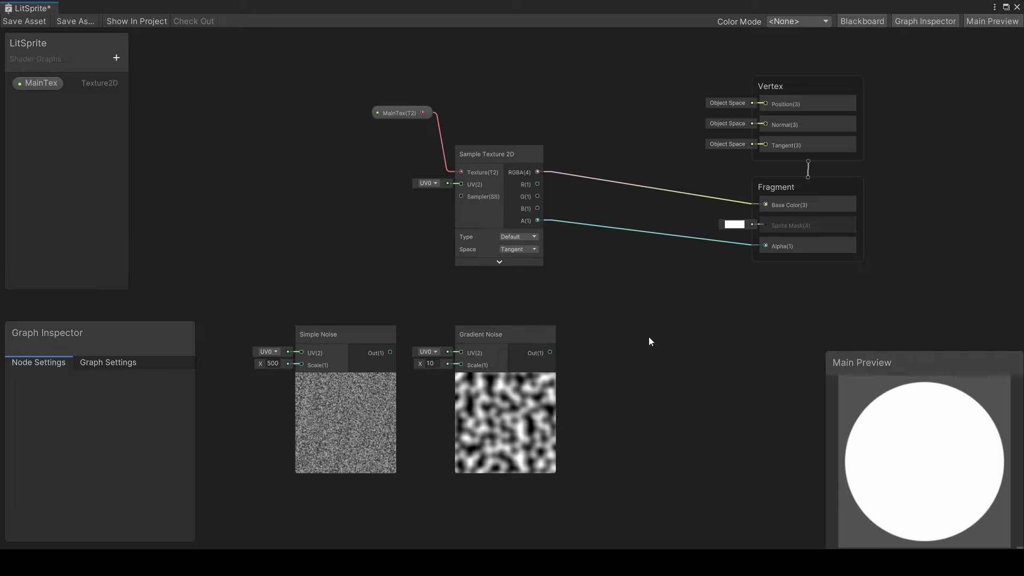
pyautogui.click(313, 331)
pyautogui.press('Delete')
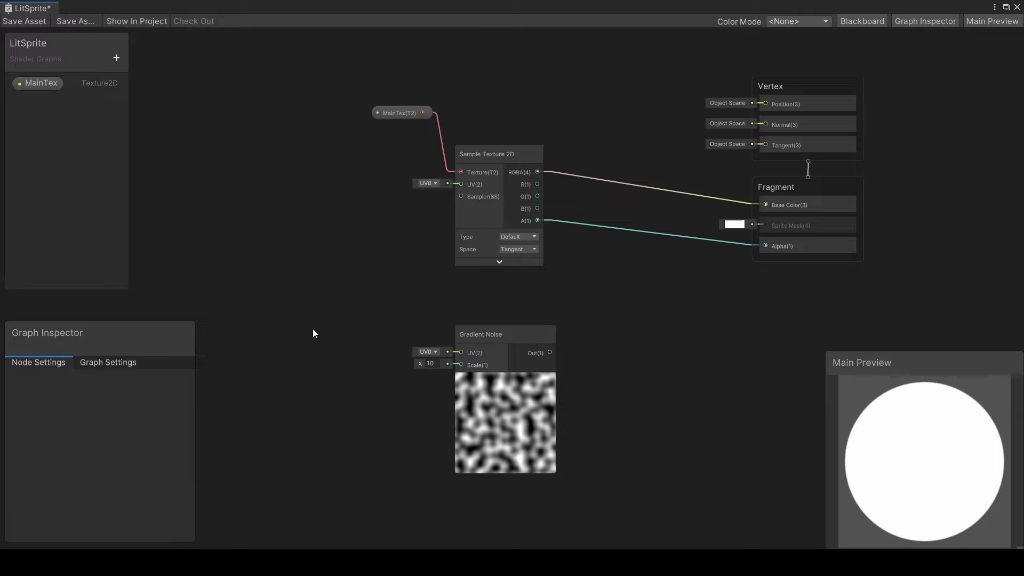
pyautogui.press('space')
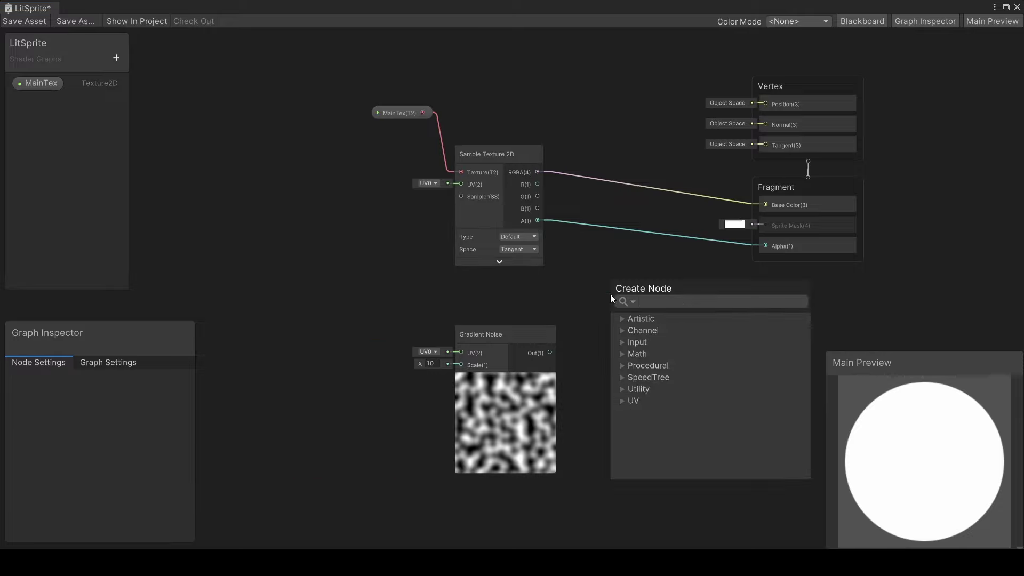
# - Add a Multiply node fed by the texture alpha and Gradient Noise Out into B
pyautogui.write('mul')
pyautogui.press('Return')
pyautogui.moveTo(550, 352); pyautogui.dragTo(613, 323)
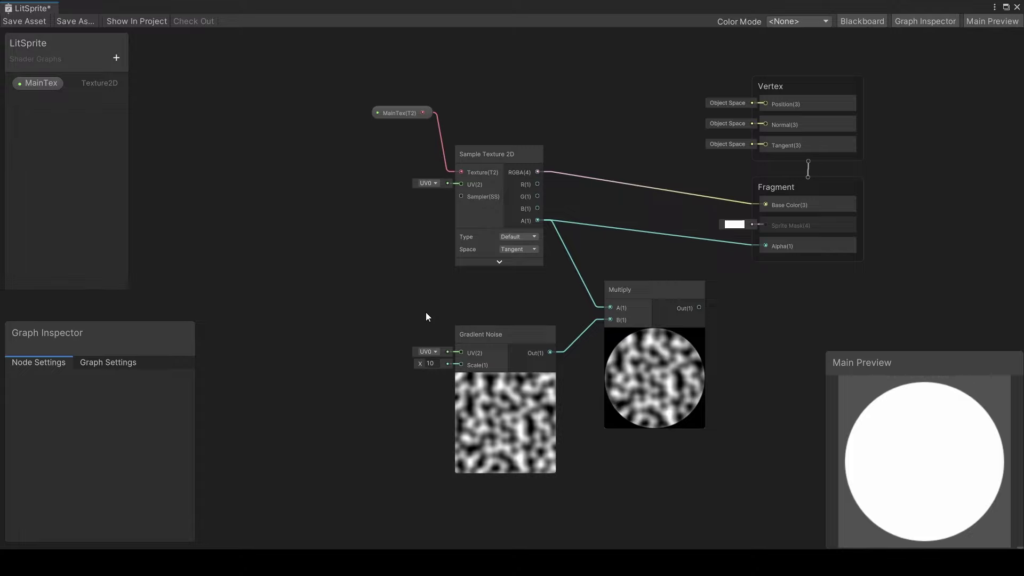
pyautogui.moveTo(415, 338); pyautogui.dragTo(562, 384)
# - Try an Add node combining the alpha and noise, then delete it
pyautogui.moveTo(538, 221); pyautogui.dragTo(715, 338)
pyautogui.write('add')
pyautogui.press('Return')
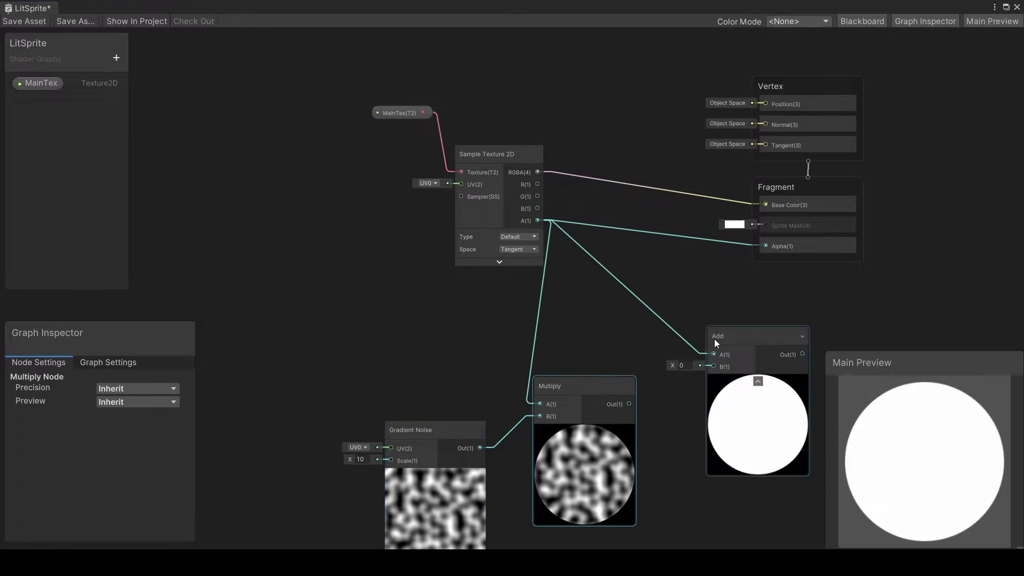
pyautogui.moveTo(480, 448); pyautogui.dragTo(712, 366)
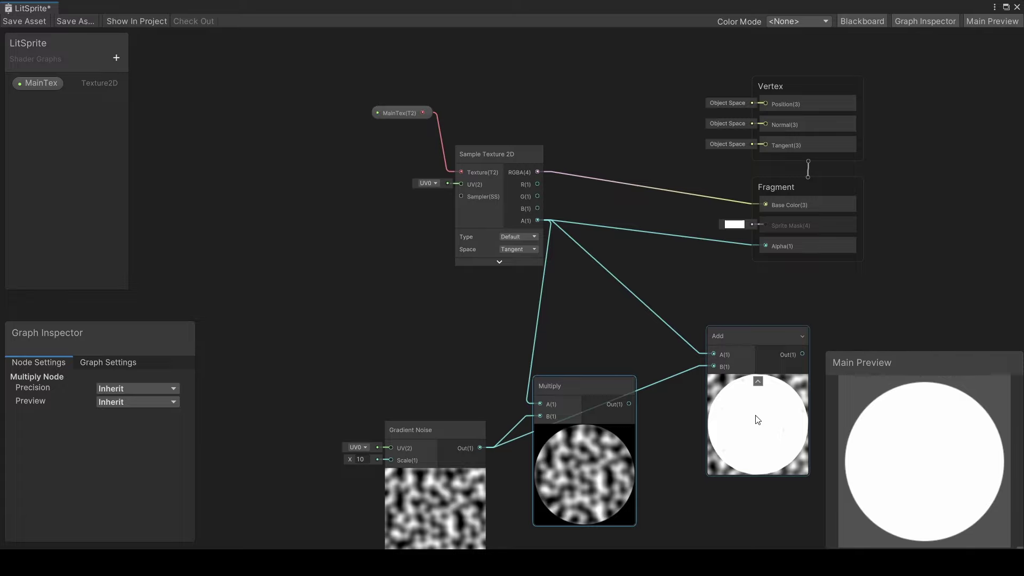
pyautogui.click(750, 344)
pyautogui.press('Delete')
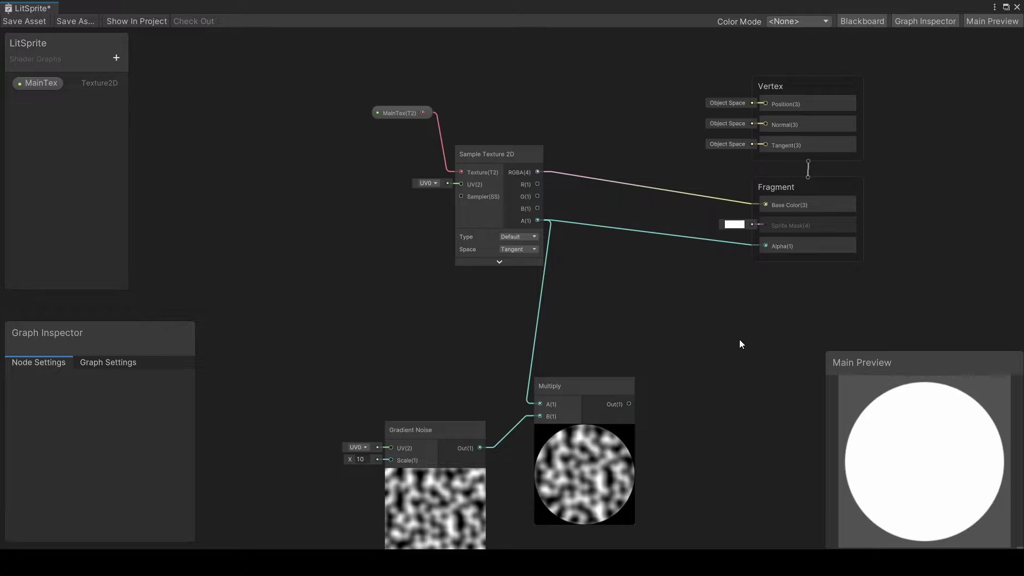
# - Wire Multiply Out into Fragment Alpha and the texture RGBA into Base Color
pyautogui.moveTo(628, 404); pyautogui.dragTo(765, 204)
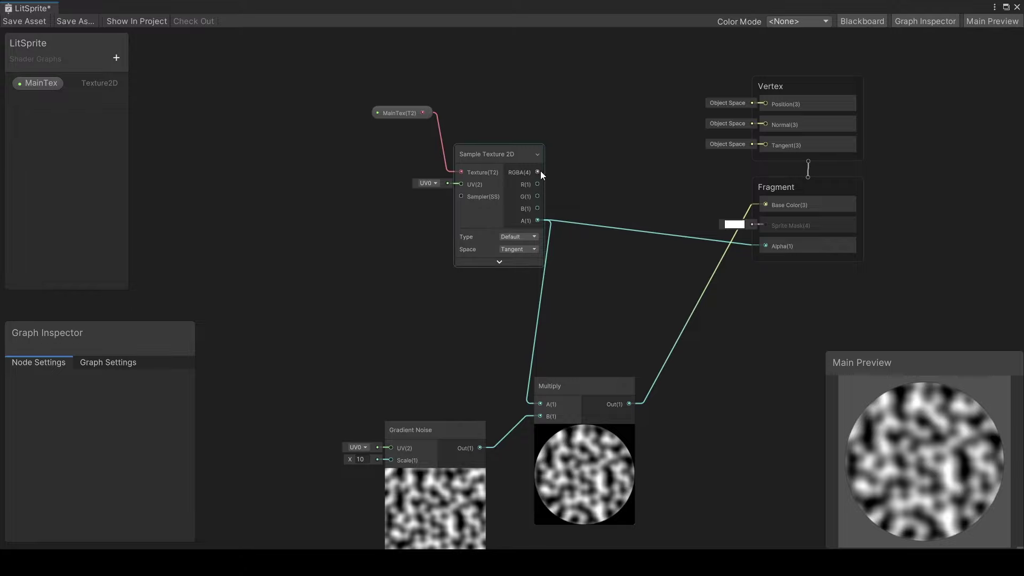
pyautogui.moveTo(537, 172); pyautogui.dragTo(765, 204)
pyautogui.moveTo(630, 404); pyautogui.dragTo(766, 247)
pyautogui.click(793, 250)
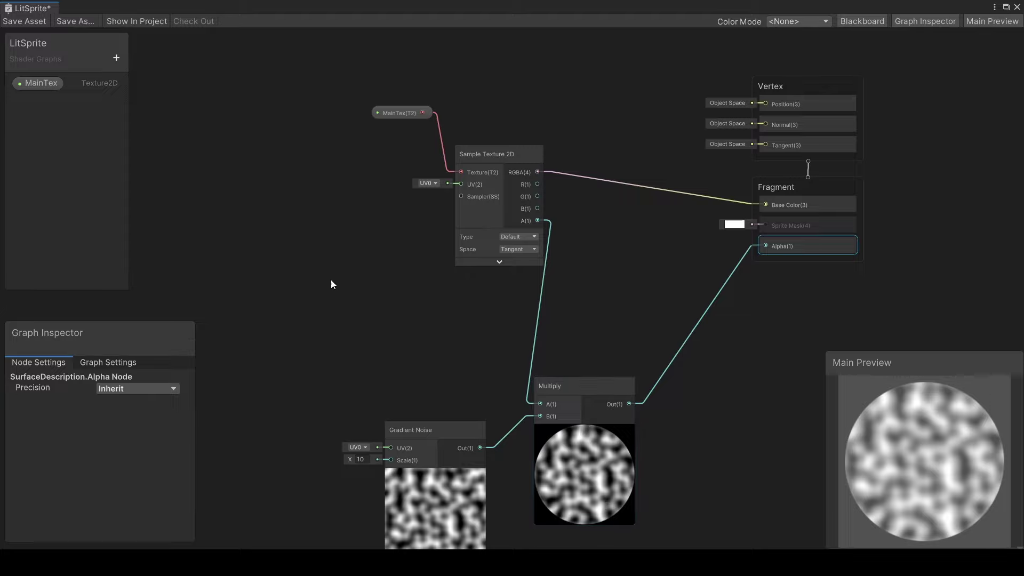
# - Set Character as the MainTex property's default texture
pyautogui.click(392, 113)
pyautogui.click(172, 433)
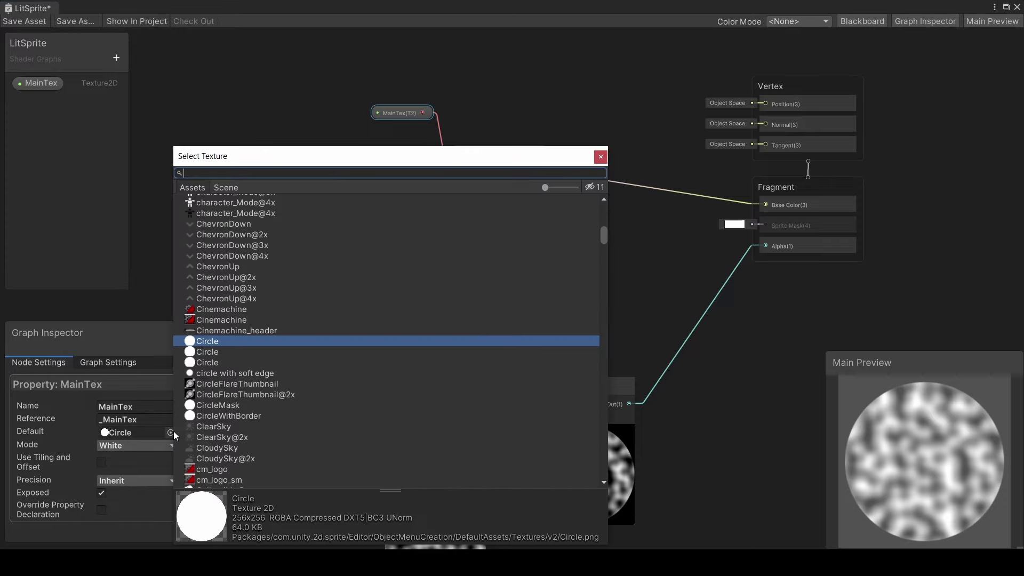
pyautogui.write('character')
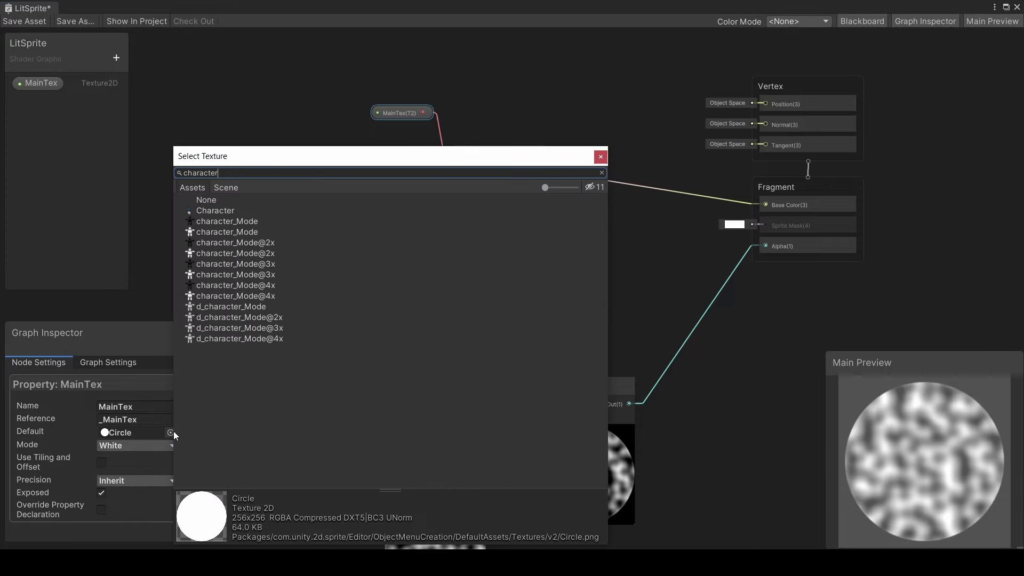
pyautogui.doubleClick(238, 209)
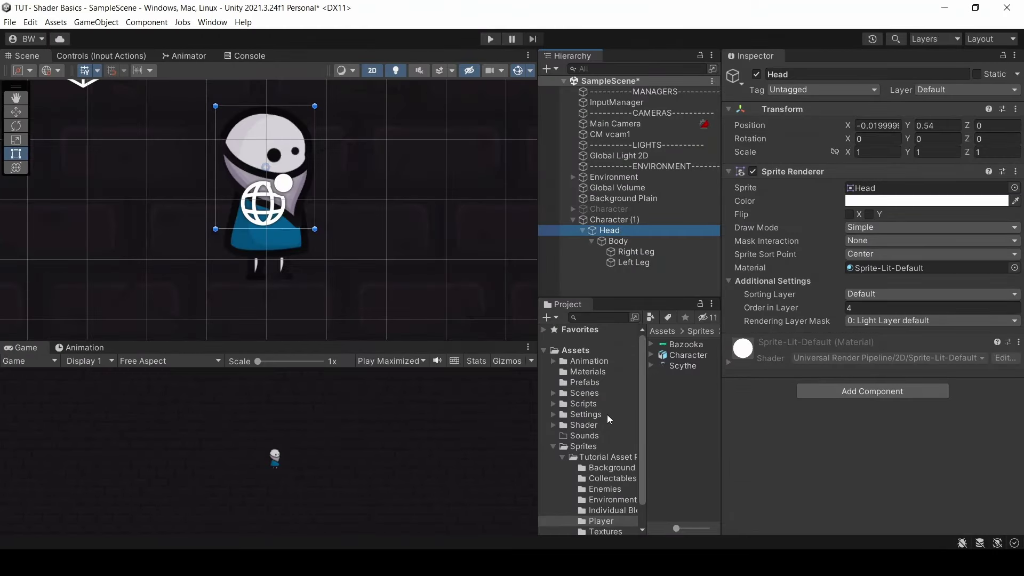
# - Apply LitSpriteMAT to the character's Head, body and left leg sprites, then hide the scene gizmos
pyautogui.click(584, 425)
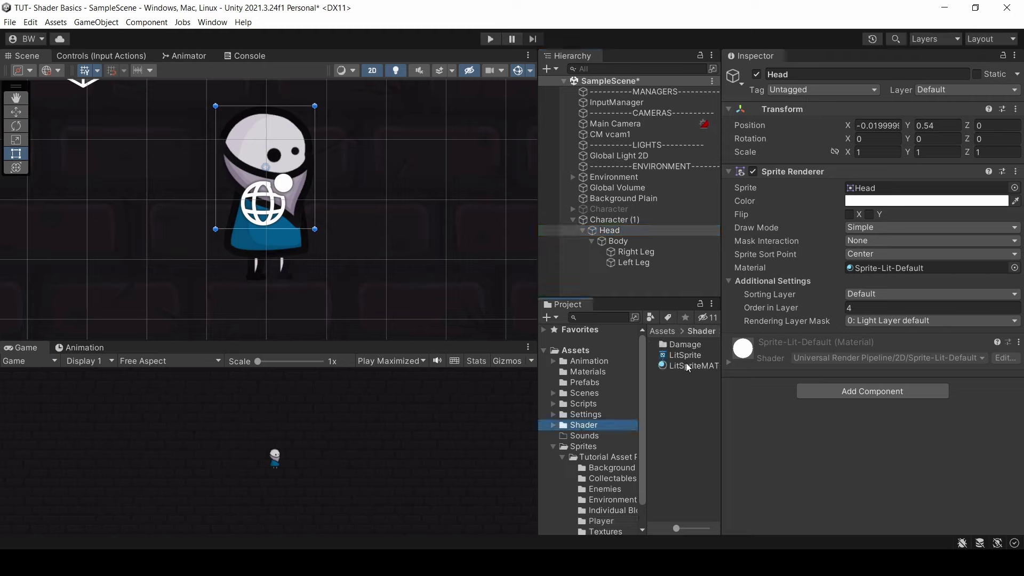
pyautogui.moveTo(686, 365); pyautogui.dragTo(885, 268)
pyautogui.click(619, 241)
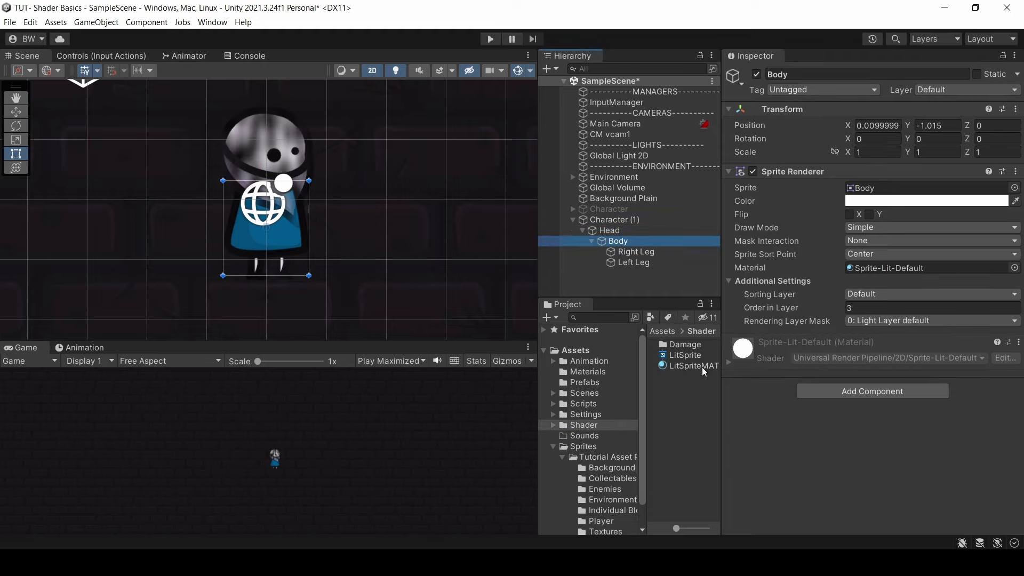
pyautogui.moveTo(693, 366); pyautogui.dragTo(878, 273)
pyautogui.click(631, 255)
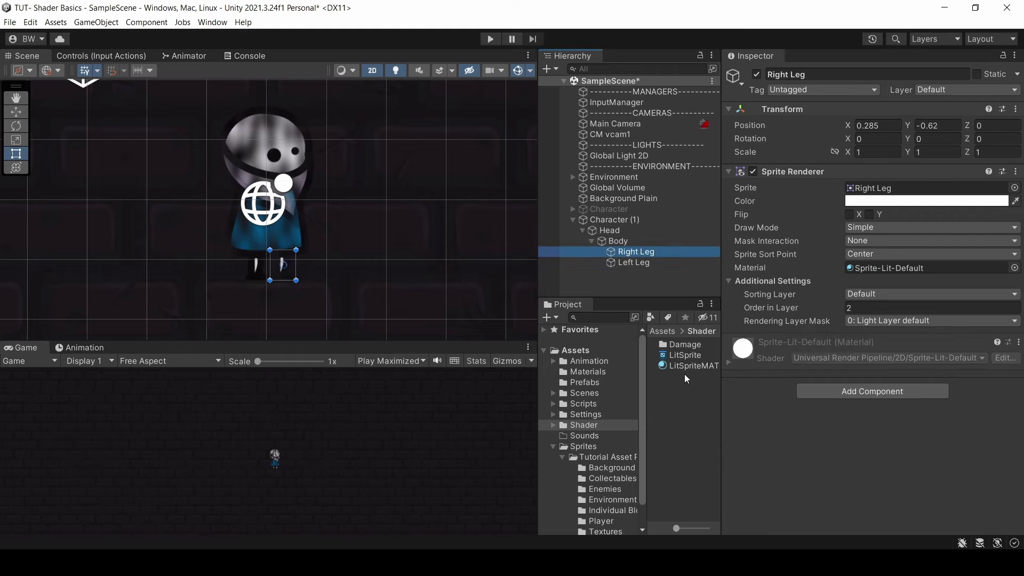
pyautogui.click(634, 263)
pyautogui.moveTo(688, 366); pyautogui.dragTo(907, 268)
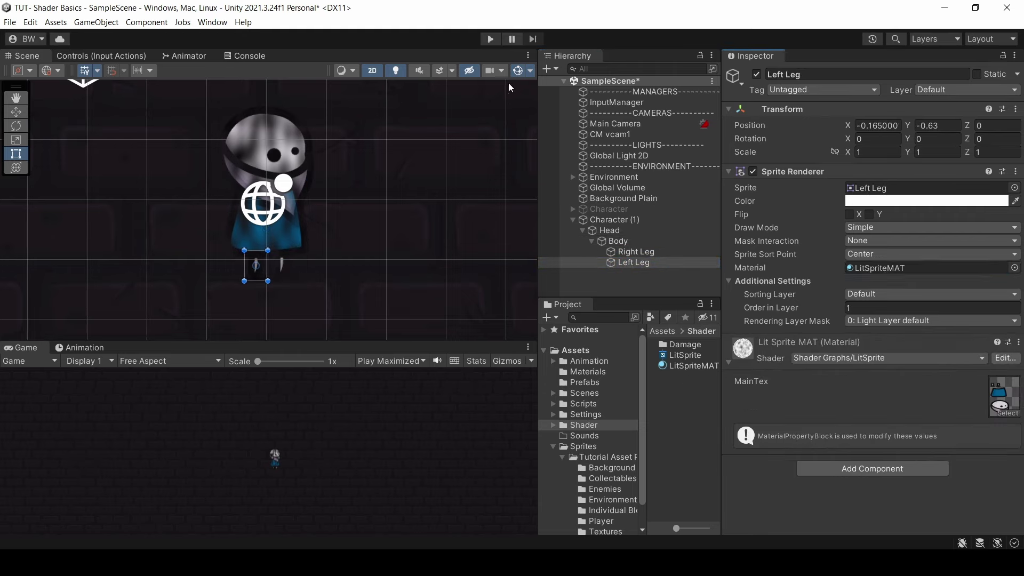
pyautogui.click(517, 71)
pyautogui.scroll(2, 257, 185)
# - Try a smaller Gradient Noise scale, then undo the change
pyautogui.moveTo(257, 185); pyautogui.dragTo(266, 196, button='middle')
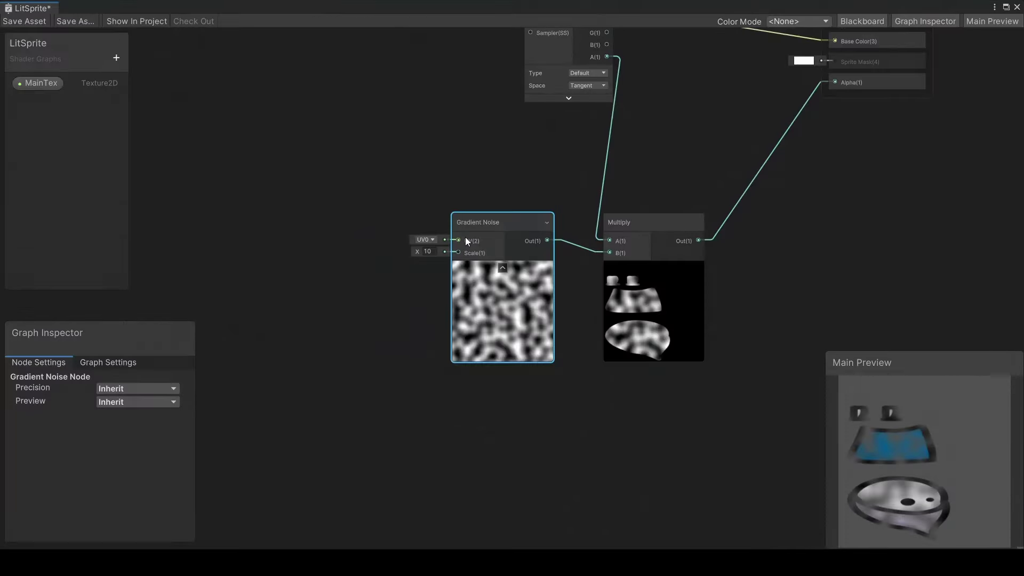
pyautogui.moveTo(369, 173); pyautogui.dragTo(495, 231, button='middle')
pyautogui.moveTo(538, 306); pyautogui.dragTo(525, 305)
pyautogui.hotkey('ctrl', 'z')
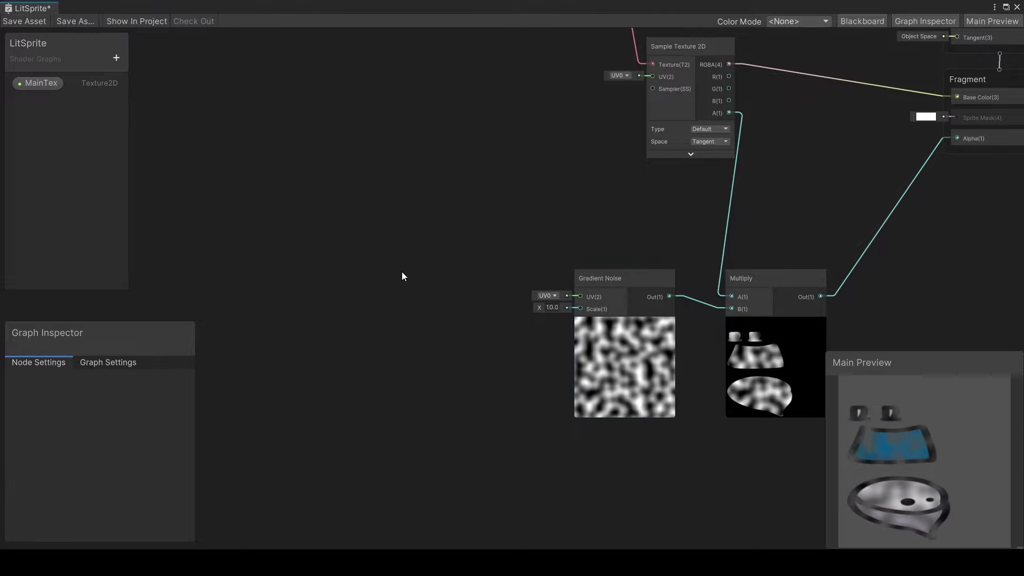
# - Add a UV node and place it left of Gradient Noise
pyautogui.press('space')
pyautogui.write('uv')
pyautogui.press('Return')
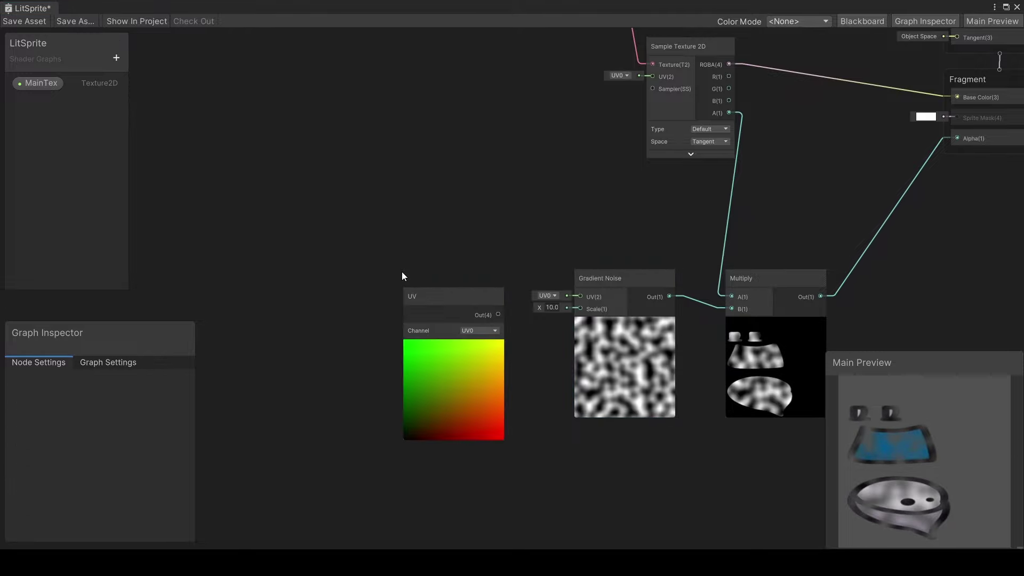
pyautogui.moveTo(438, 292); pyautogui.dragTo(417, 281)
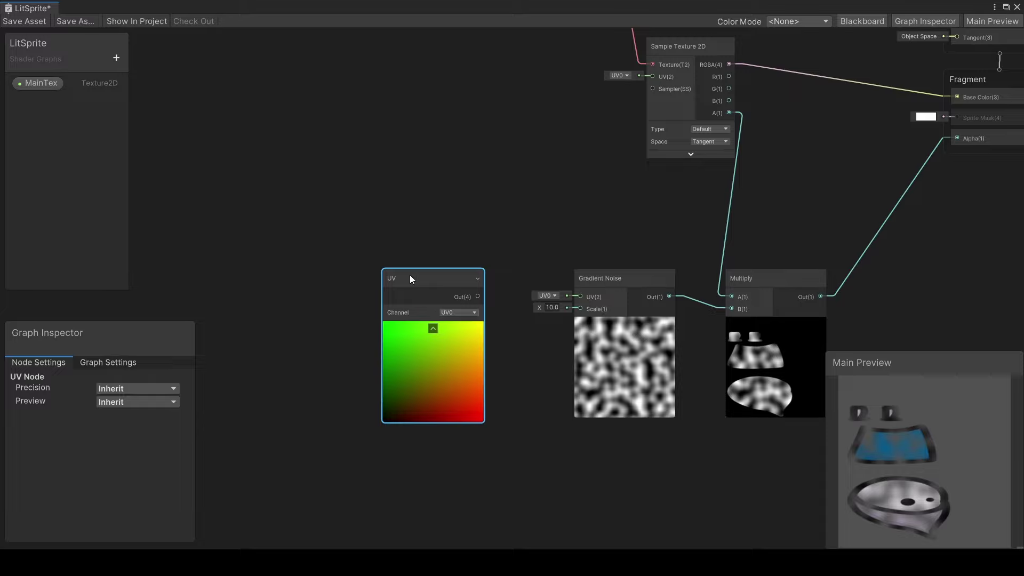
# - Replace the UV node with a Tiling And Offset node beside Gradient Noise
pyautogui.press('Delete')
pyautogui.press('space')
pyautogui.write('tiling')
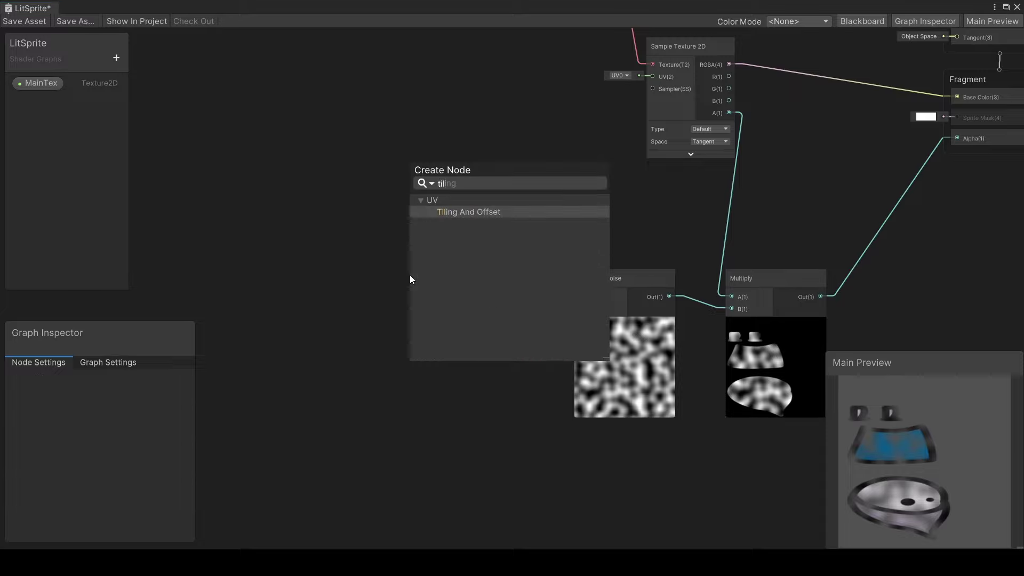
pyautogui.press('Return')
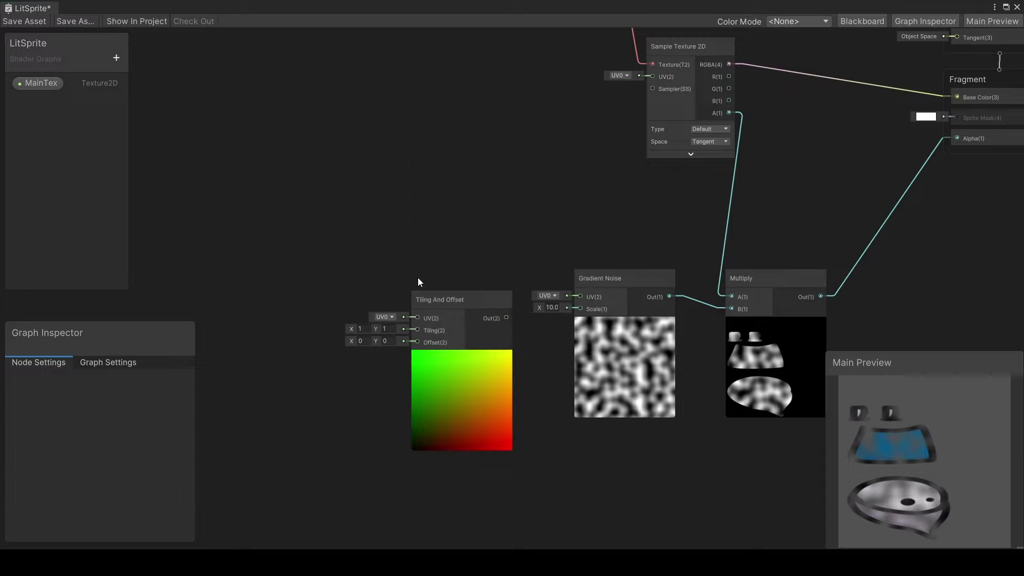
pyautogui.moveTo(437, 293); pyautogui.dragTo(422, 277)
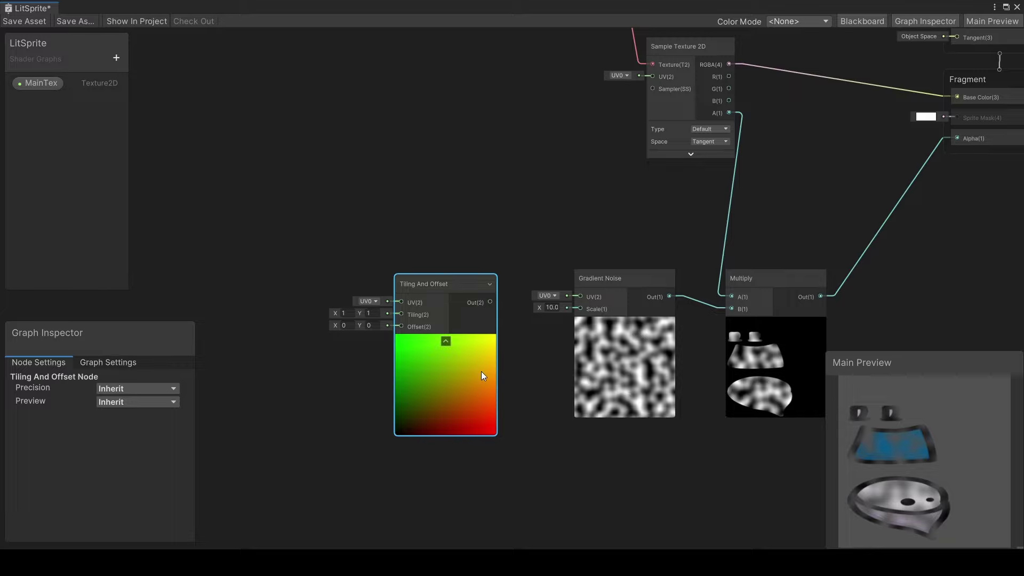
pyautogui.click(348, 331)
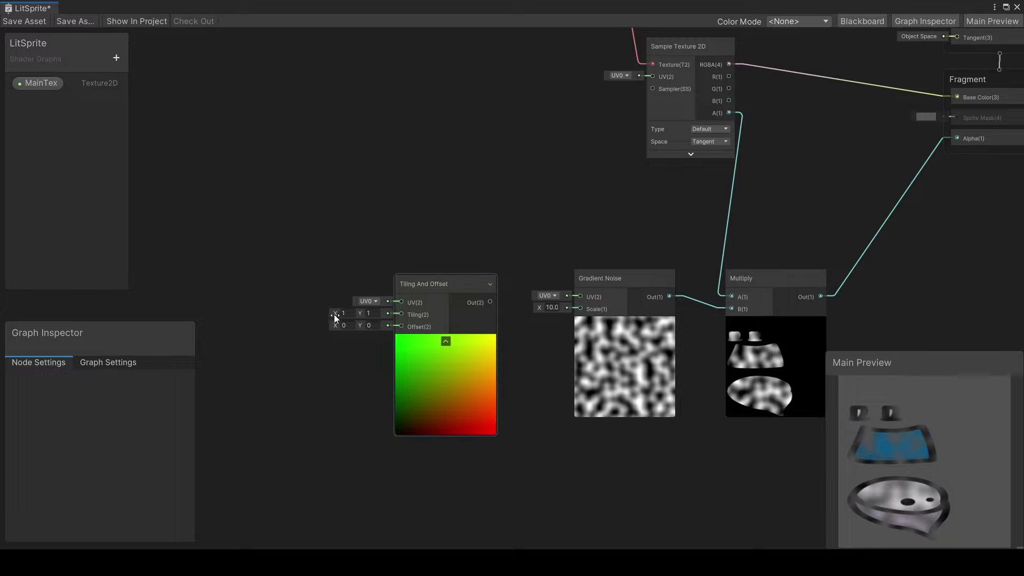
# - Test different Tiling X values, then set Tiling X back to 1
pyautogui.moveTo(334, 314); pyautogui.dragTo(578, 298)
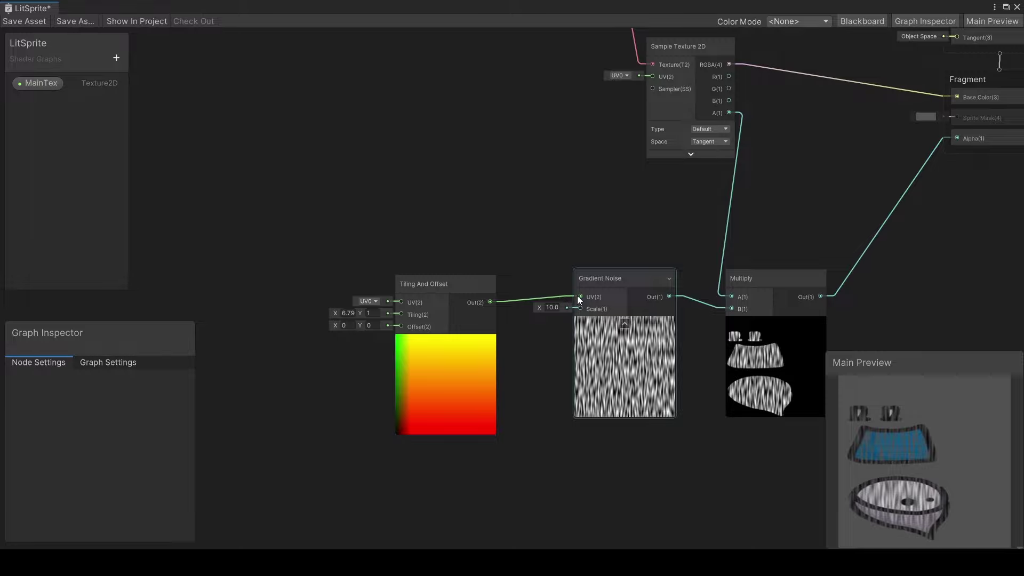
pyautogui.moveTo(335, 316); pyautogui.dragTo(617, 351)
pyautogui.click(348, 314)
pyautogui.write('1')
pyautogui.press('Return')
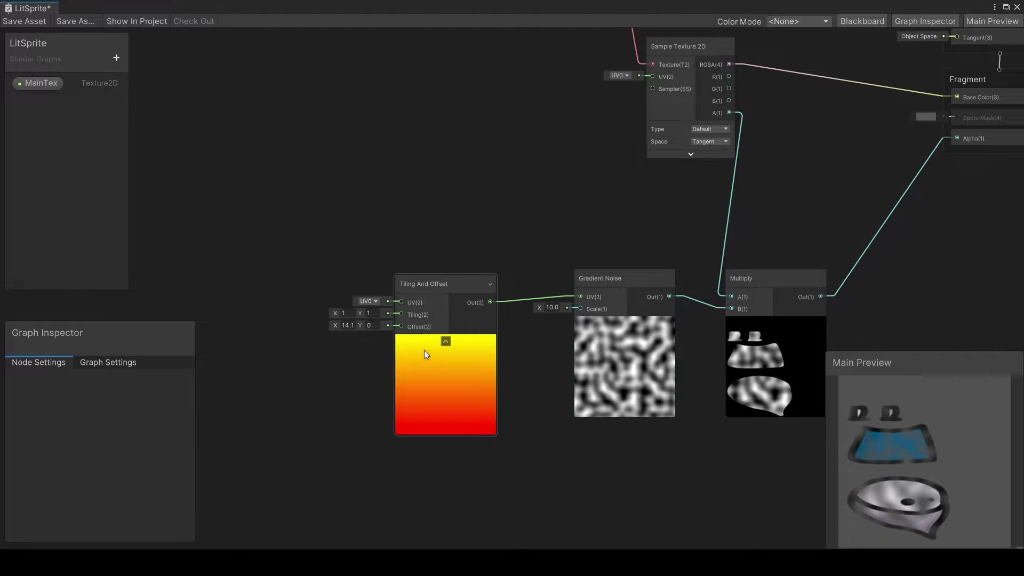
# - Reset the Tiling And Offset node's Offset X to 0
pyautogui.click(348, 325)
pyautogui.write('0')
pyautogui.press('Return')
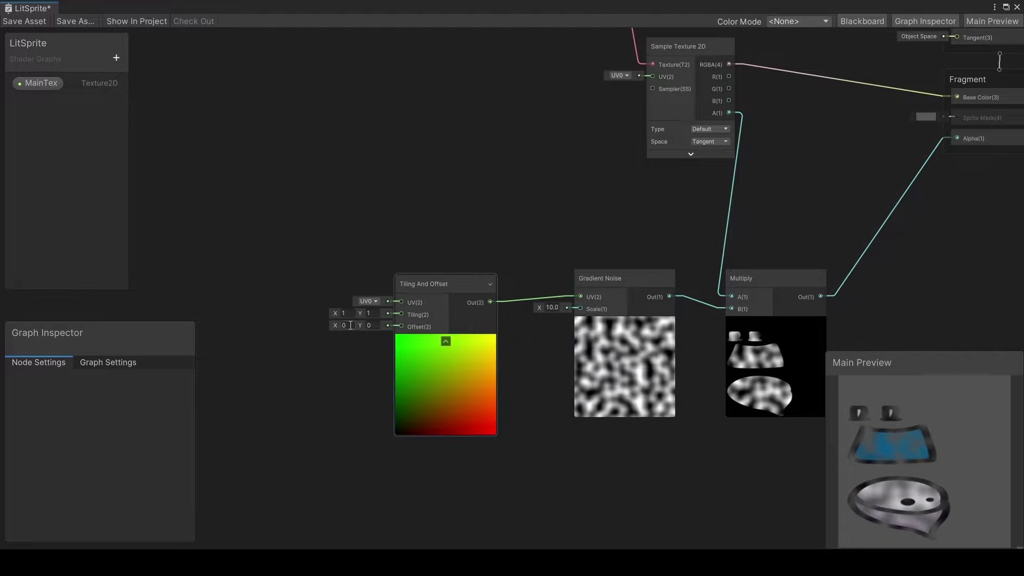
pyautogui.moveTo(350, 325); pyautogui.dragTo(497, 211, button='middle')
pyautogui.press('space')
# - Add a Time node and create a Vector2 property named ScrollSpeed
pyautogui.write('time')
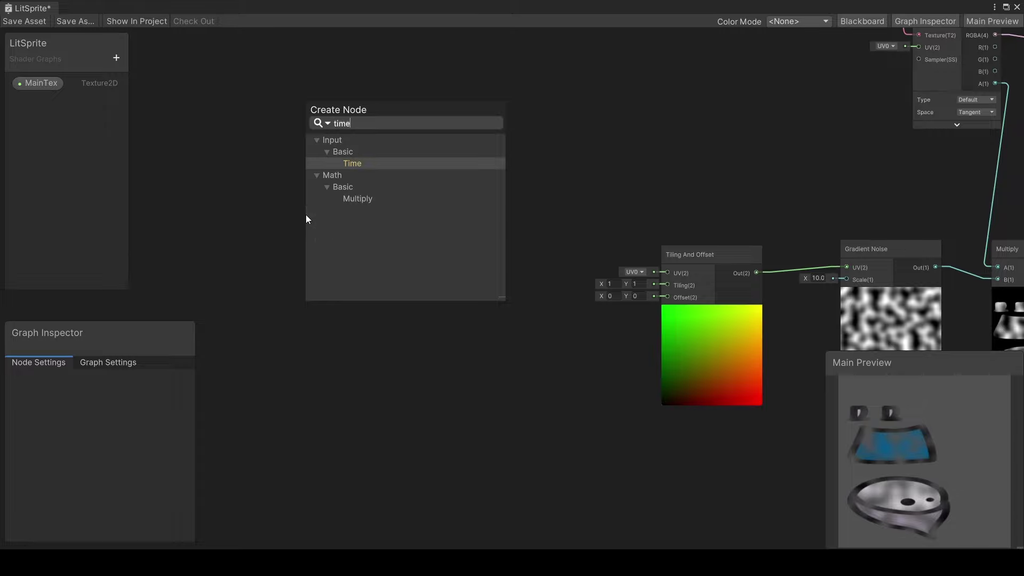
pyautogui.press('Return')
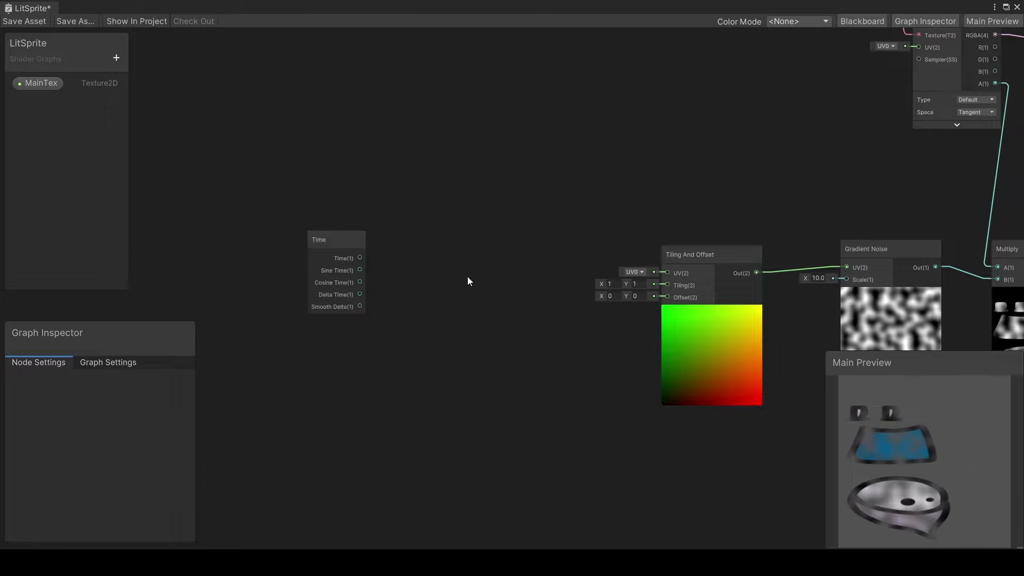
pyautogui.click(117, 58)
pyautogui.click(140, 88)
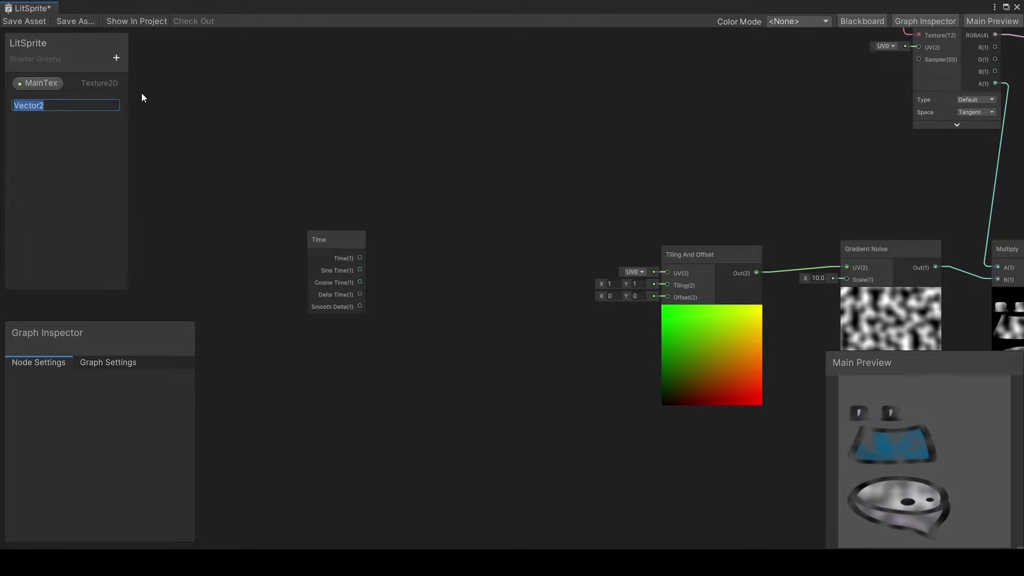
pyautogui.write('ScrollSpeed')
pyautogui.press('Return')
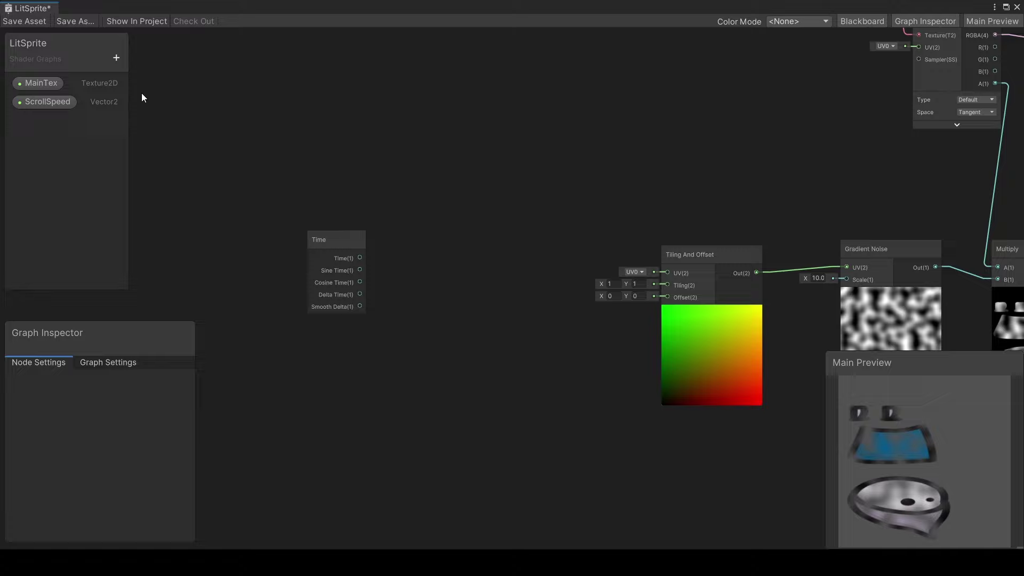
pyautogui.click(101, 99)
pyautogui.click(131, 433)
pyautogui.write('0.1')
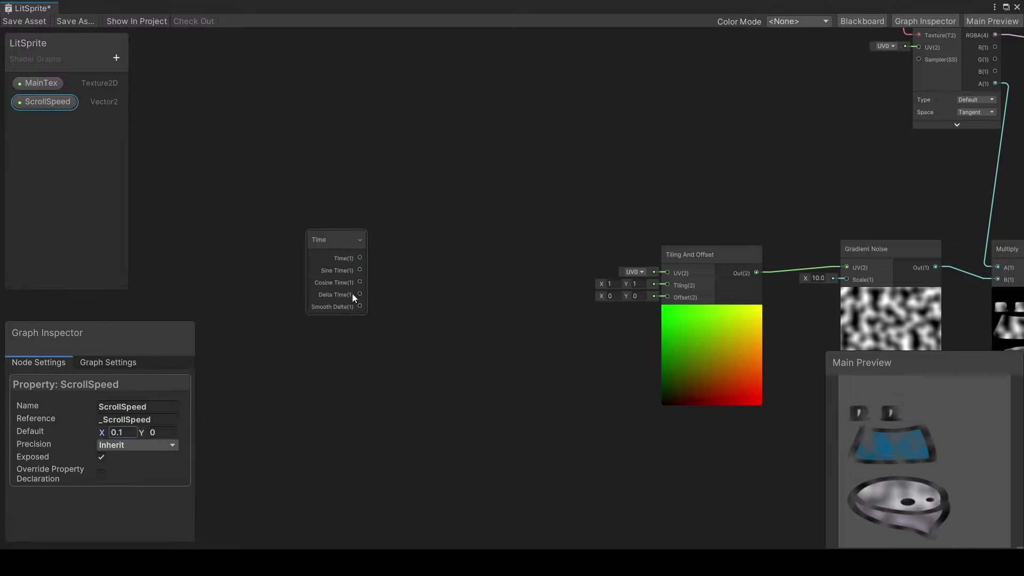
# - Multiply Time by ScrollSpeed with a Multiply node and move the three nodes lower
pyautogui.moveTo(360, 258); pyautogui.dragTo(425, 210)
pyautogui.write('mul')
pyautogui.press('Return')
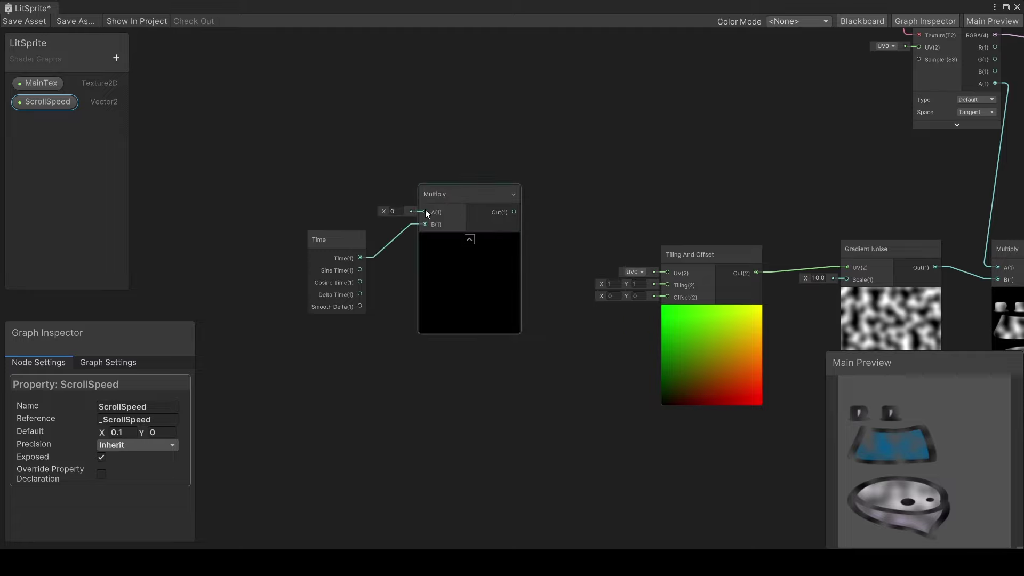
pyautogui.moveTo(66, 101); pyautogui.dragTo(425, 212)
pyautogui.click(469, 241)
pyautogui.moveTo(299, 133); pyautogui.dragTo(668, 298)
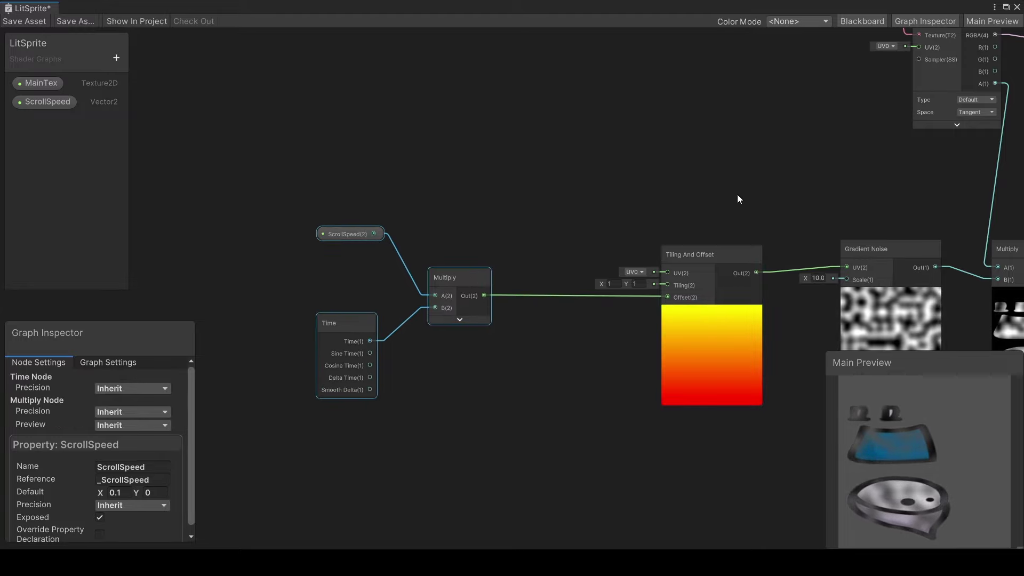
# - Remove the Voronoi UV link and connect Tiling And Offset's output to Voronoi's Angle Offset
pyautogui.moveTo(773, 196); pyautogui.dragTo(601, 150, button='middle')
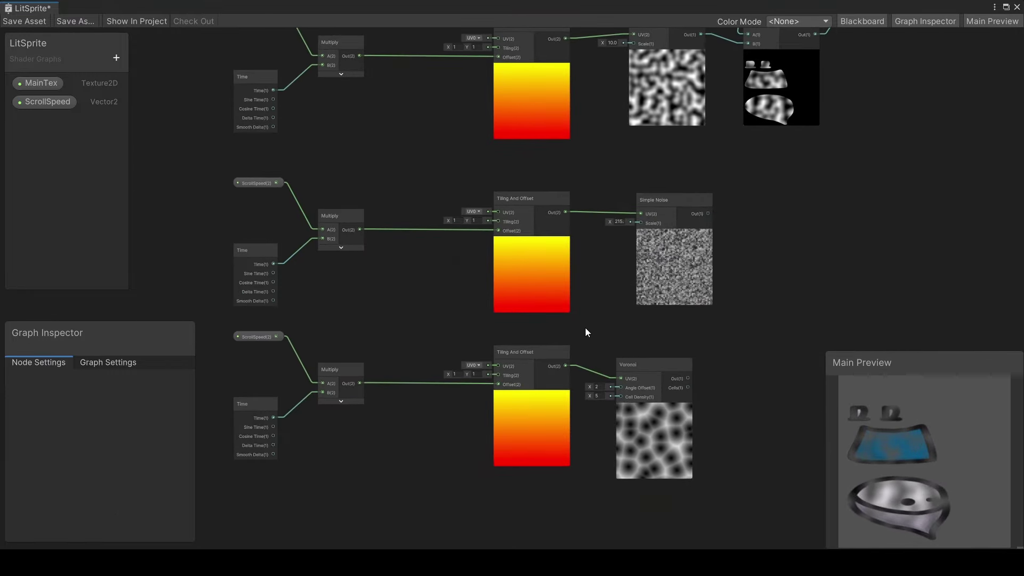
pyautogui.moveTo(586, 343); pyautogui.dragTo(605, 430)
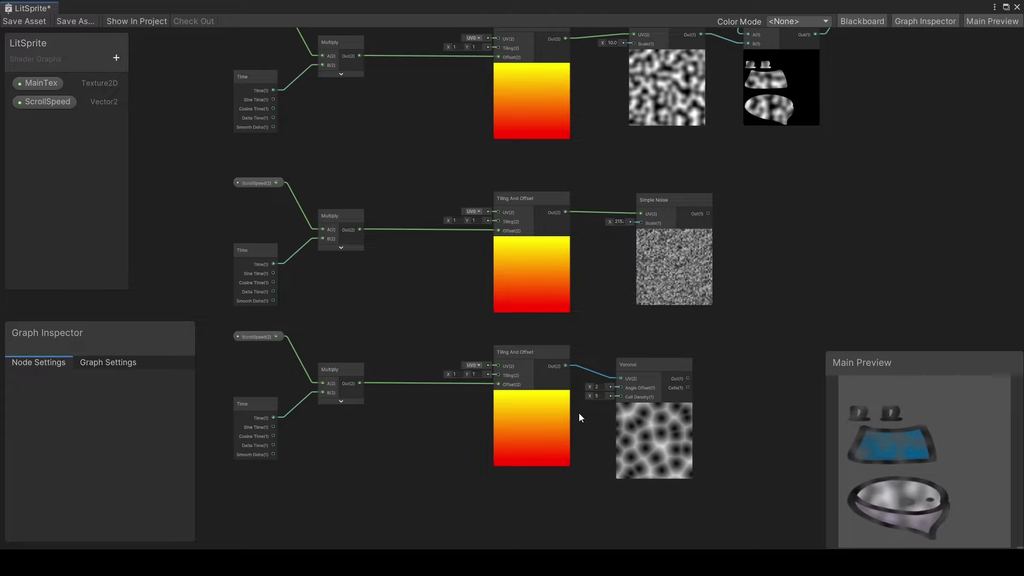
pyautogui.press('Delete')
pyautogui.moveTo(566, 366); pyautogui.dragTo(622, 389)
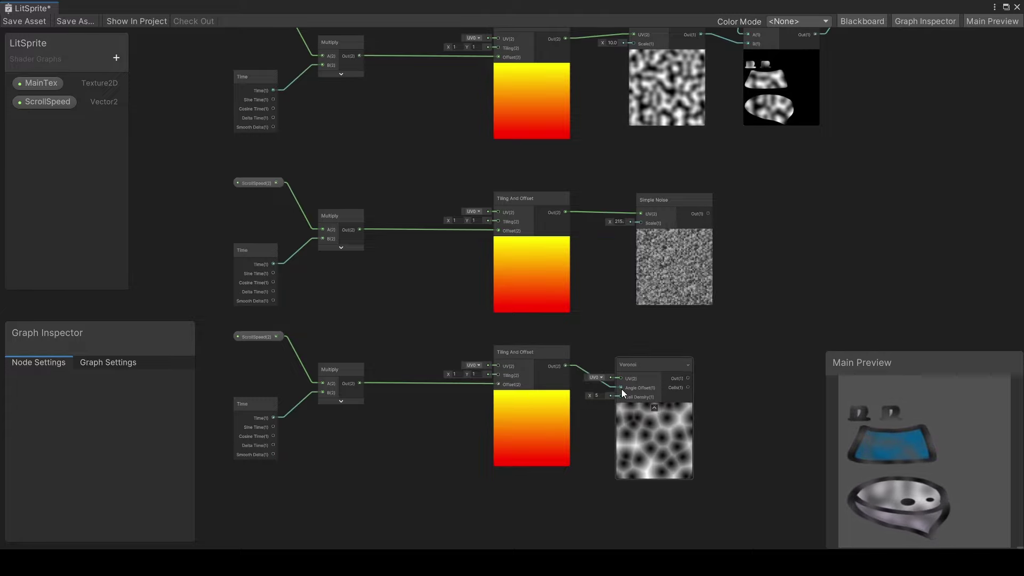
# - Set ScrollSpeed's default X value to 1.26
pyautogui.click(47, 102)
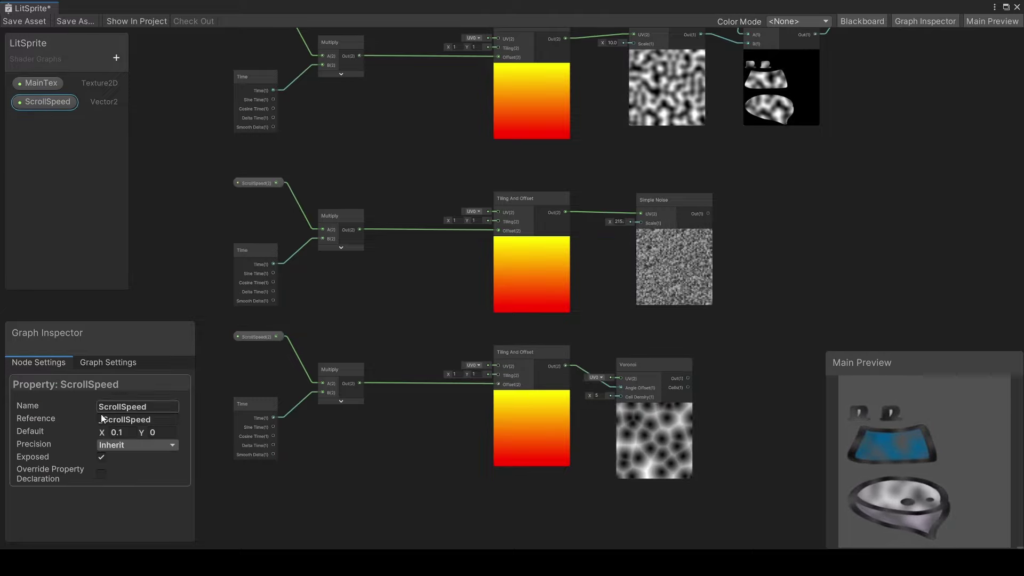
pyautogui.scroll(3, 773, 366)
pyautogui.click(119, 432)
pyautogui.write('1.26')
pyautogui.click(671, 346)
pyautogui.scroll(3, 671, 347)
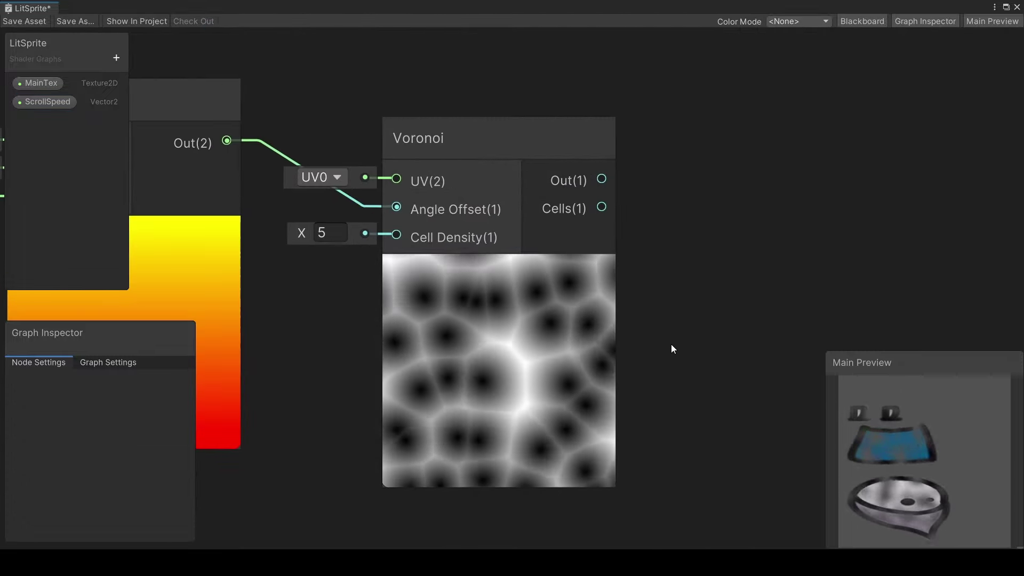